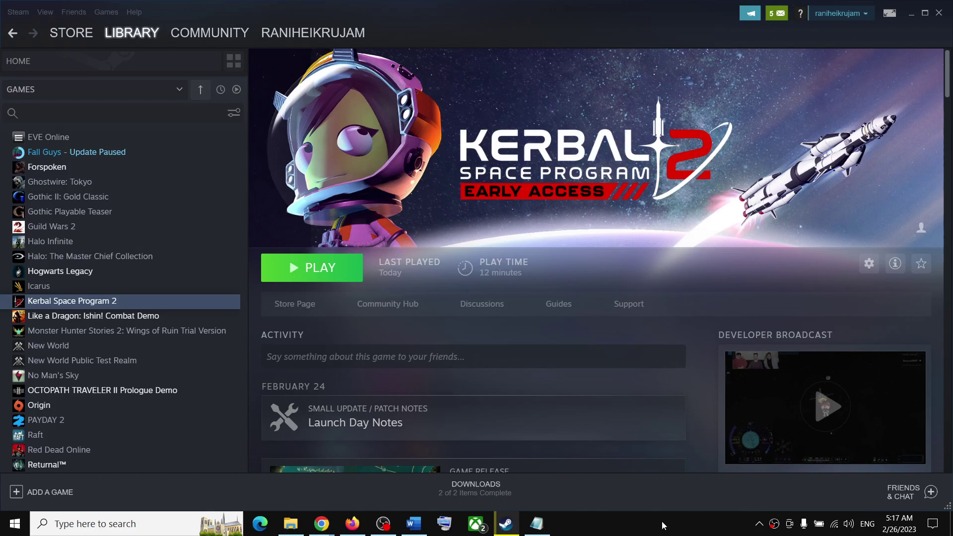
- Bring the fix guide back over Steam and select its first step, 'Verify the game files'
left_click(419, 530)
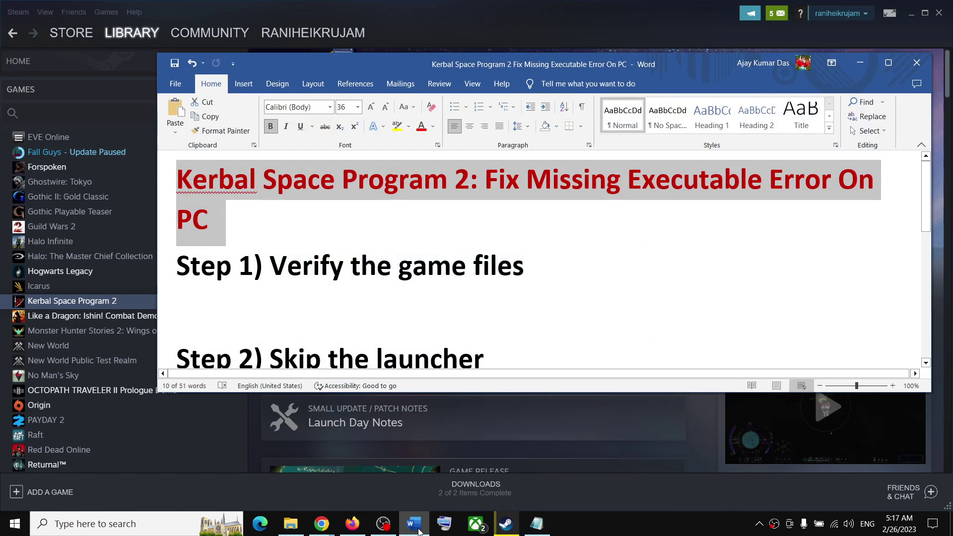
left_click(670, 195)
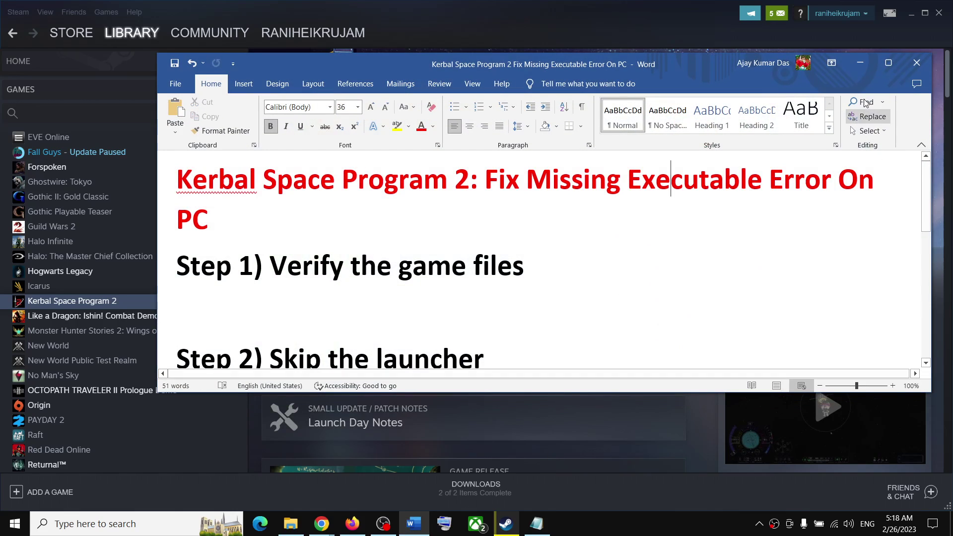
left_click(861, 63)
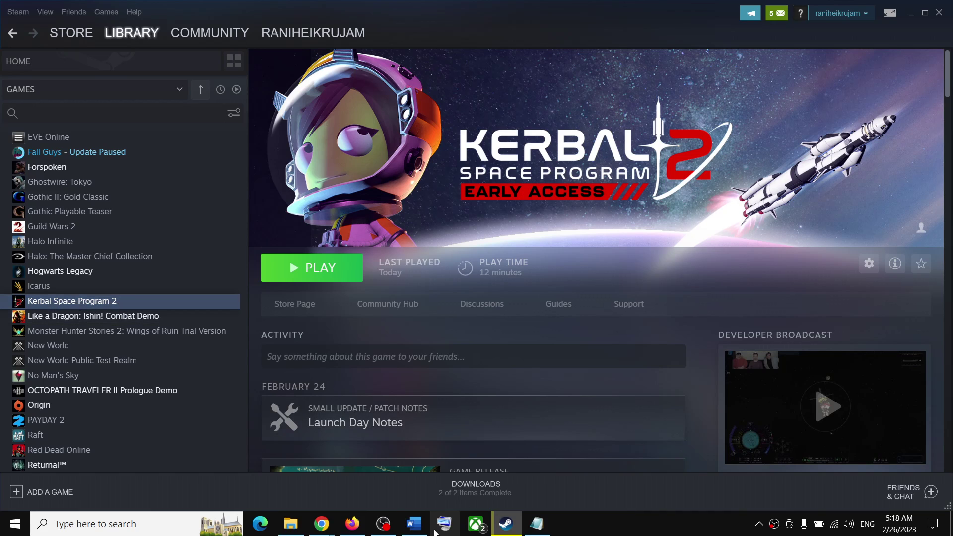
left_click(414, 523)
left_click_drag(272, 266, 586, 268)
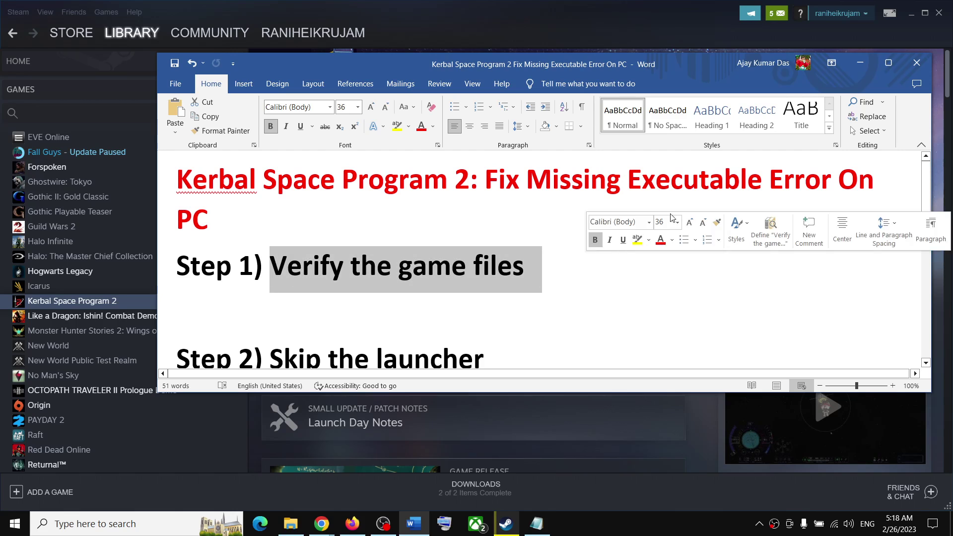
left_click(860, 66)
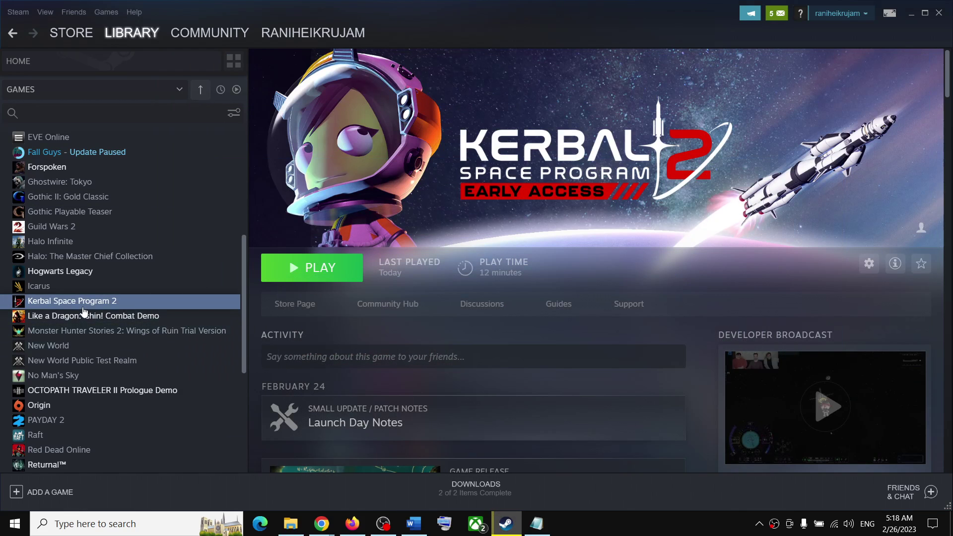
right_click(54, 302)
left_click(83, 380)
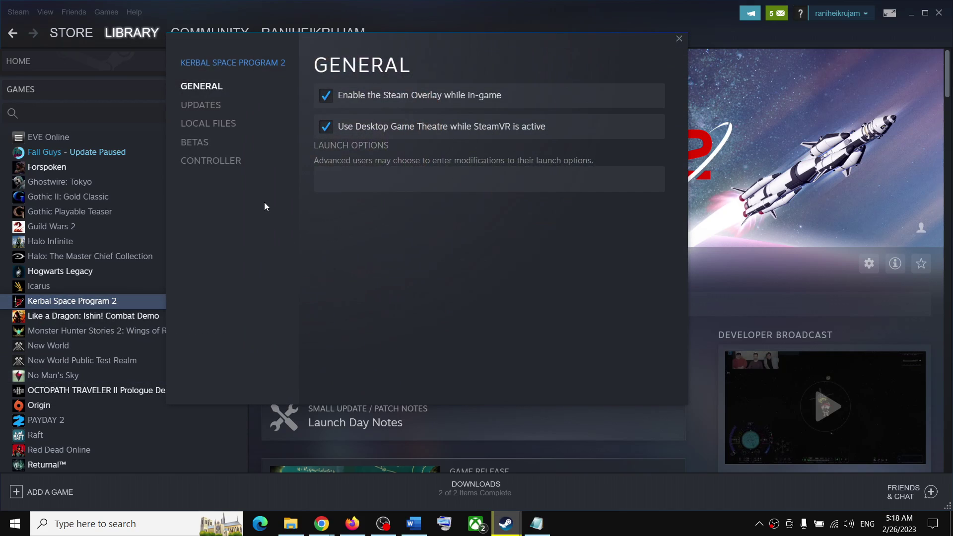
left_click(199, 124)
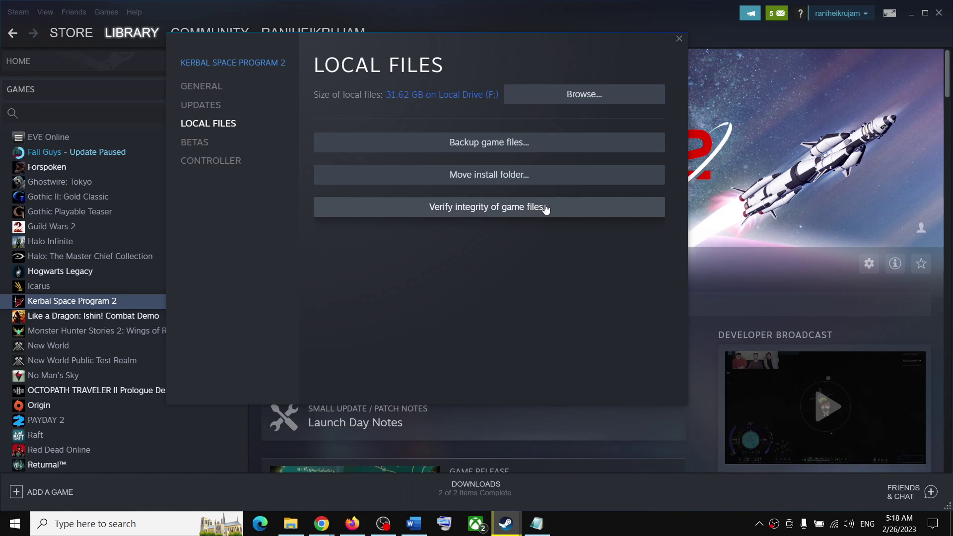
left_click(680, 38)
left_click(414, 523)
- Scroll the guide down to Step 2 and minimize Word to return to Steam
scroll(293, 305, "down", 2)
scroll(326, 304, "down", 1)
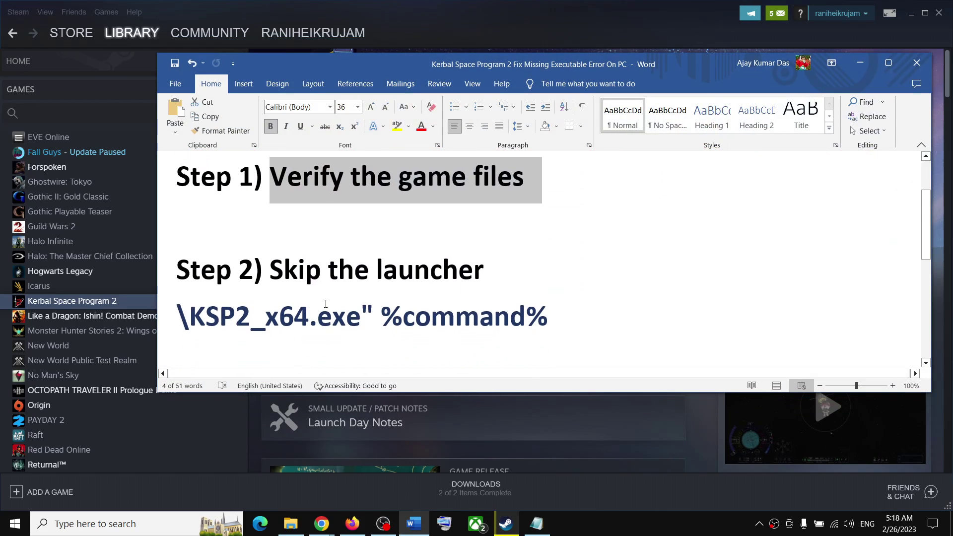
left_click(854, 67)
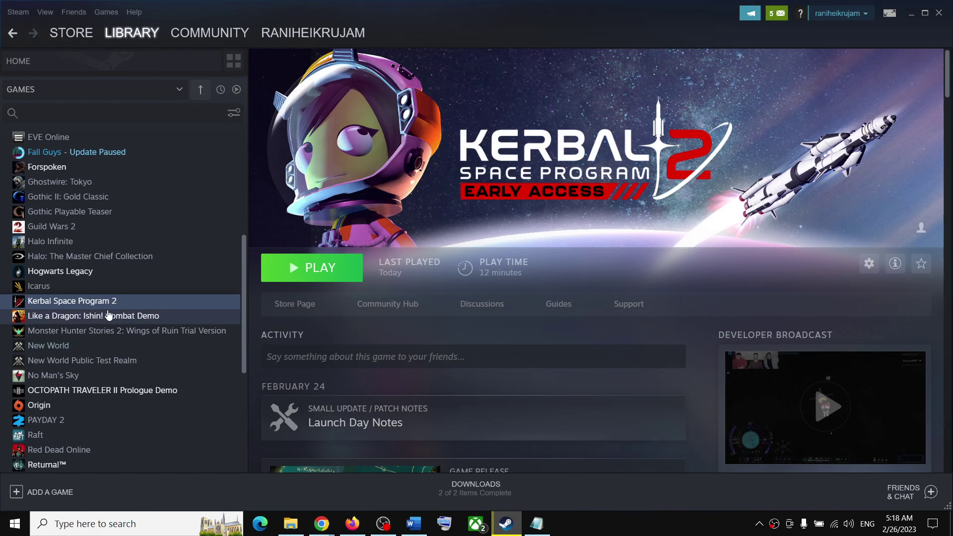
- Open Kerbal Space Program 2's properties, look at Launch Options, and close them unchanged
right_click(98, 305)
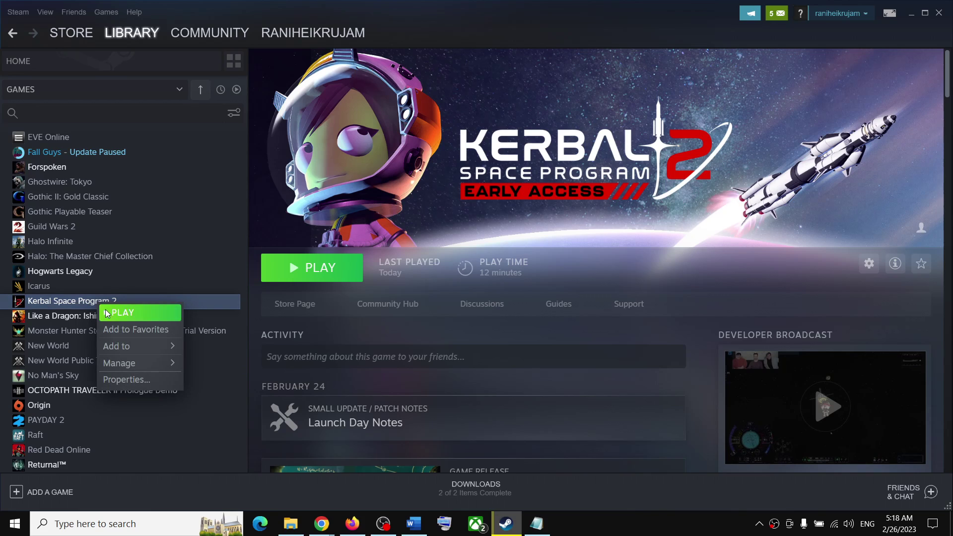
left_click(130, 380)
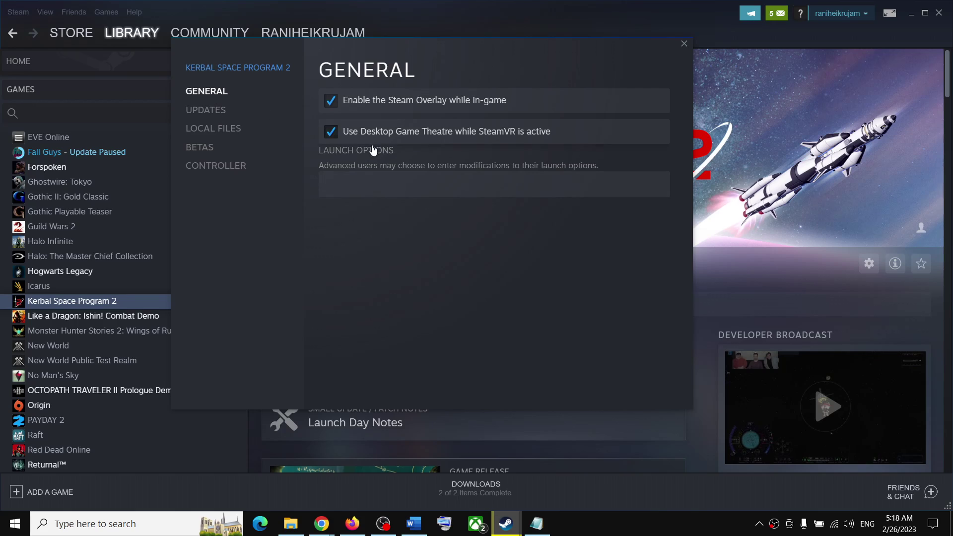
left_click(350, 187)
left_click(684, 43)
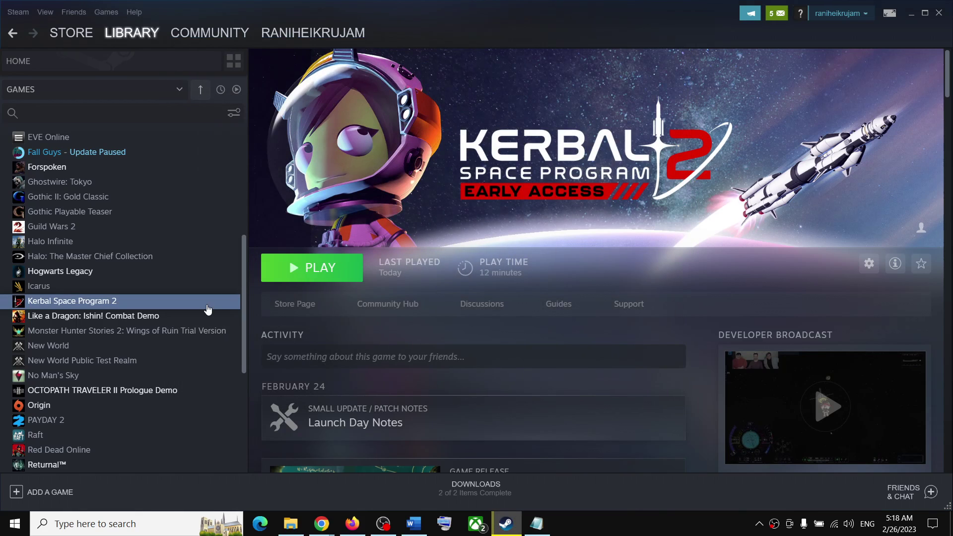
- Open Kerbal Space Program 2's install folder through Manage > Browse local files
right_click(74, 308)
mouse_move(90, 366)
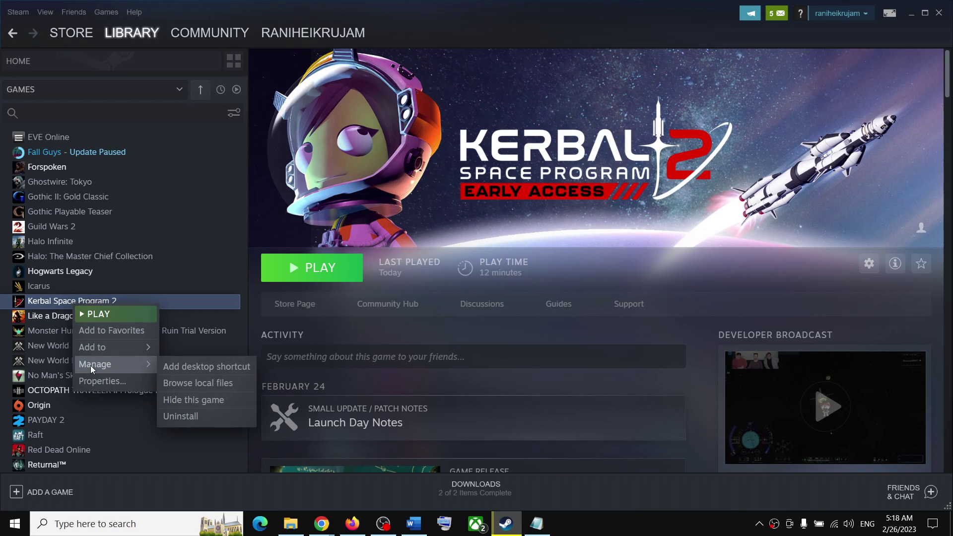
left_click(194, 378)
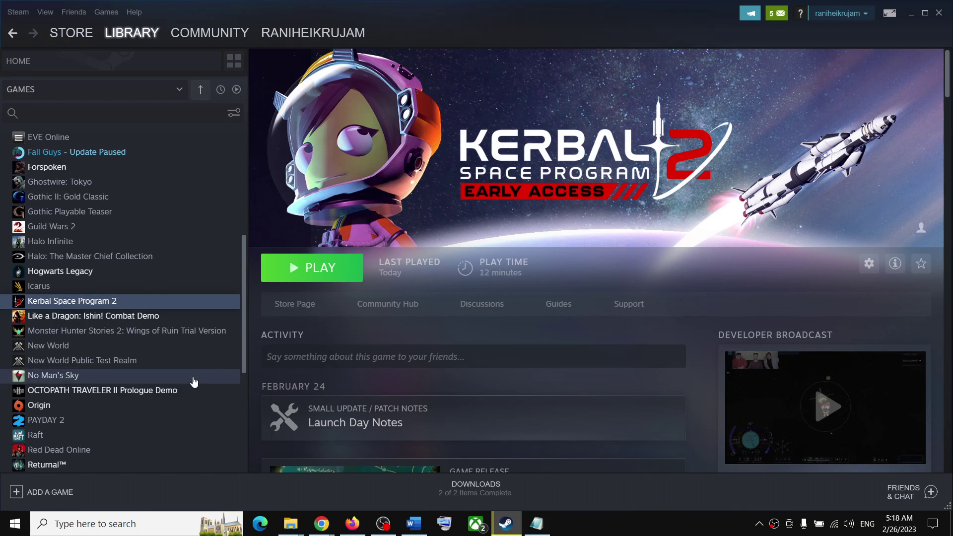
mouse_move(290, 523)
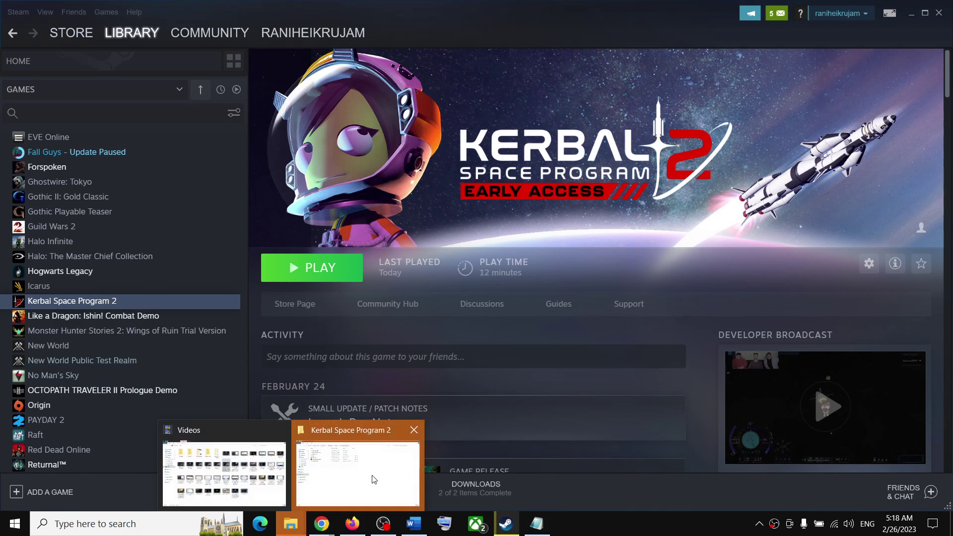
left_click(376, 477)
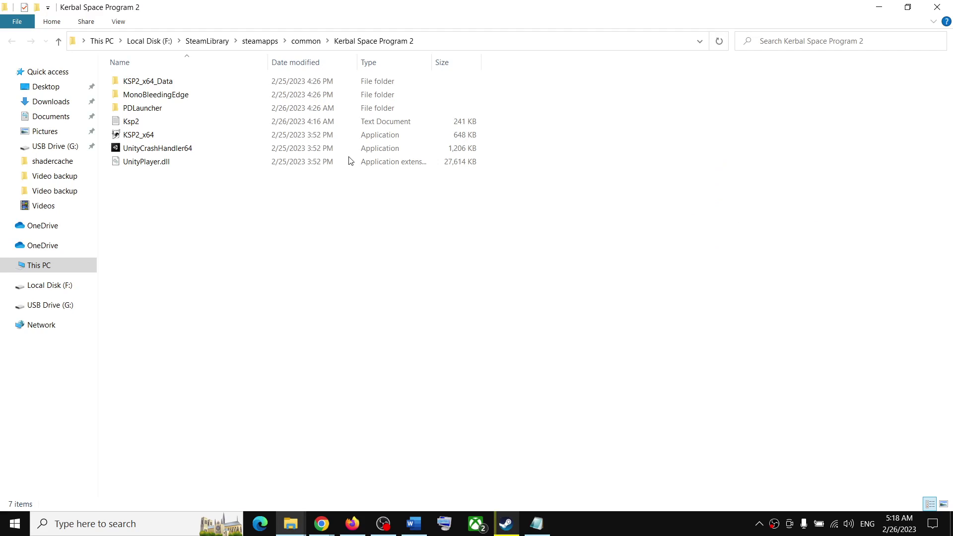
- Copy the path F:\SteamLibrary\steamapps\common\Kerbal Space Program 2 and minimize Explorer
left_click(436, 45)
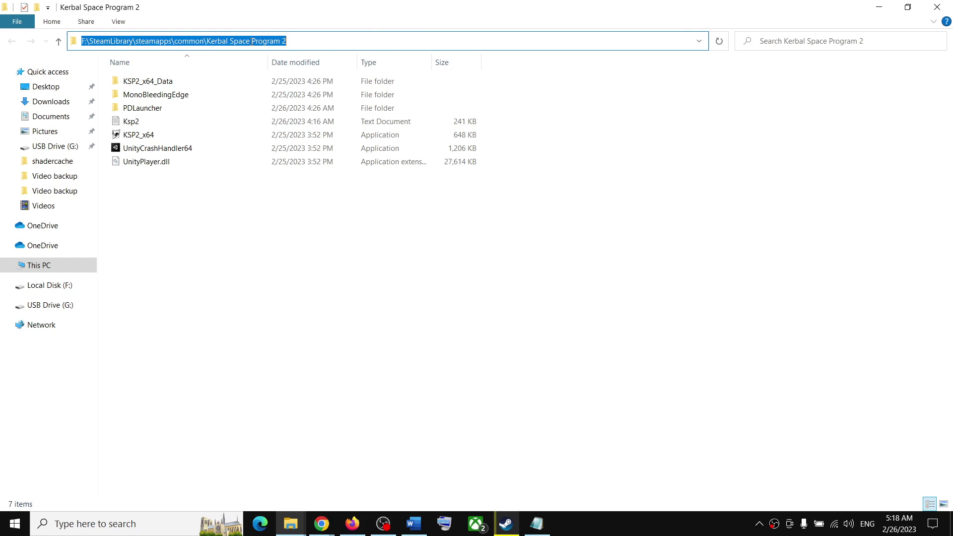
right_click(262, 42)
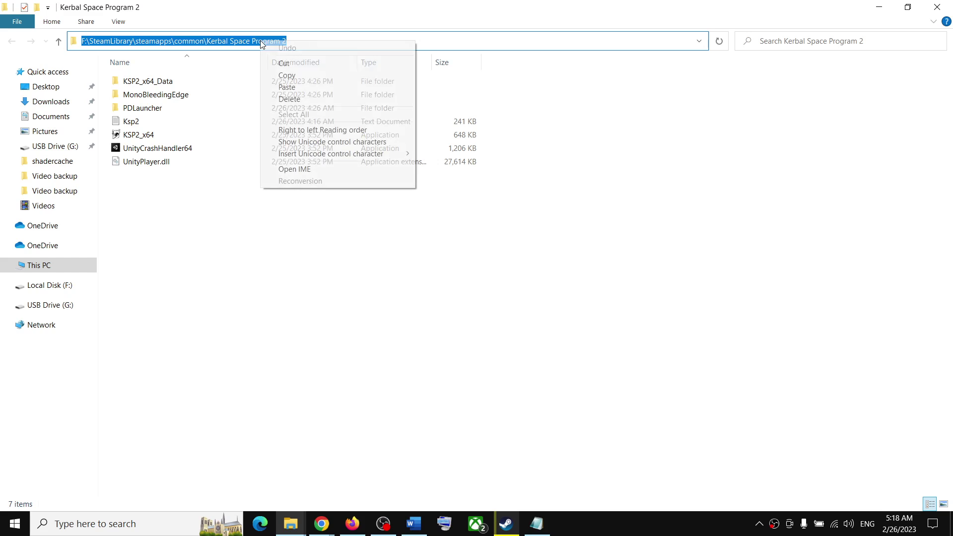
left_click(287, 75)
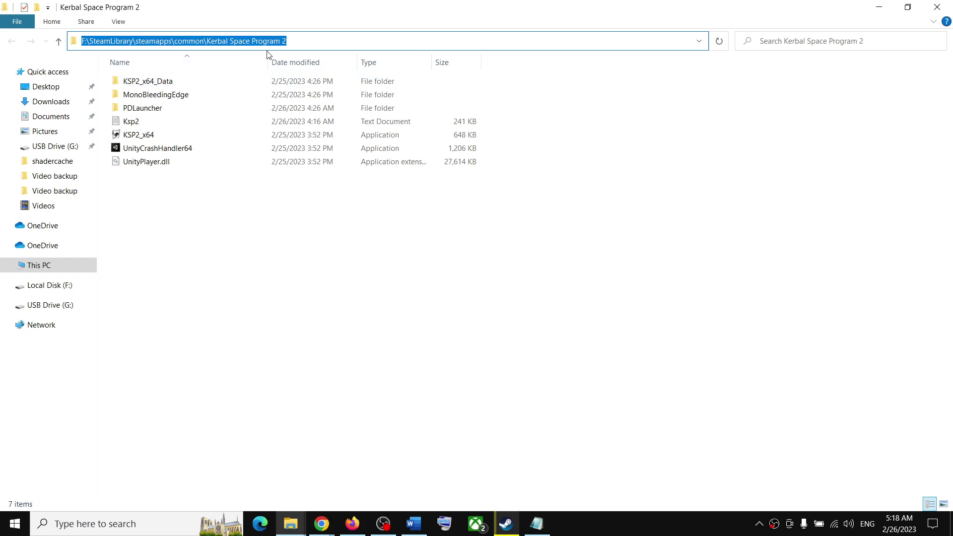
left_click(879, 7)
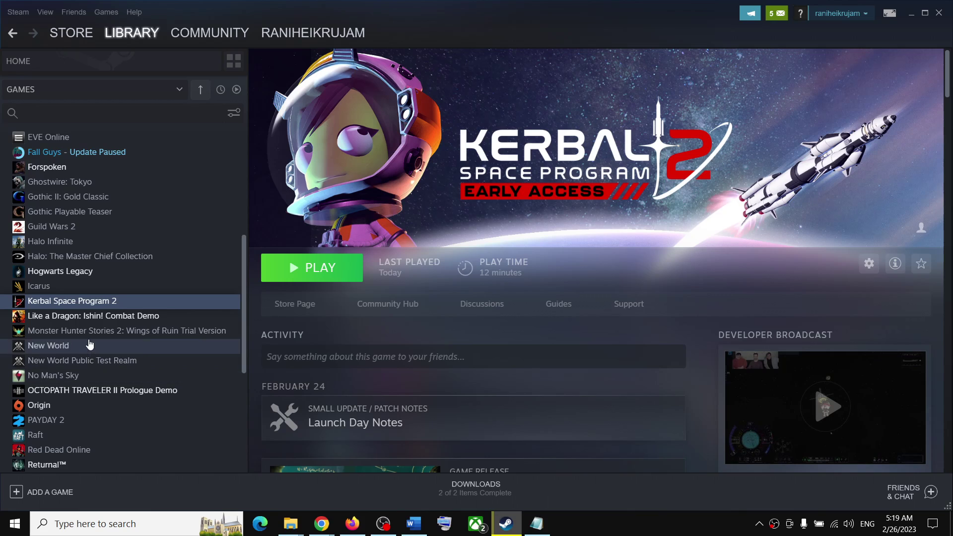
- Enter an opening quote and paste the install folder path into the game's launch options
right_click(117, 301)
left_click(141, 375)
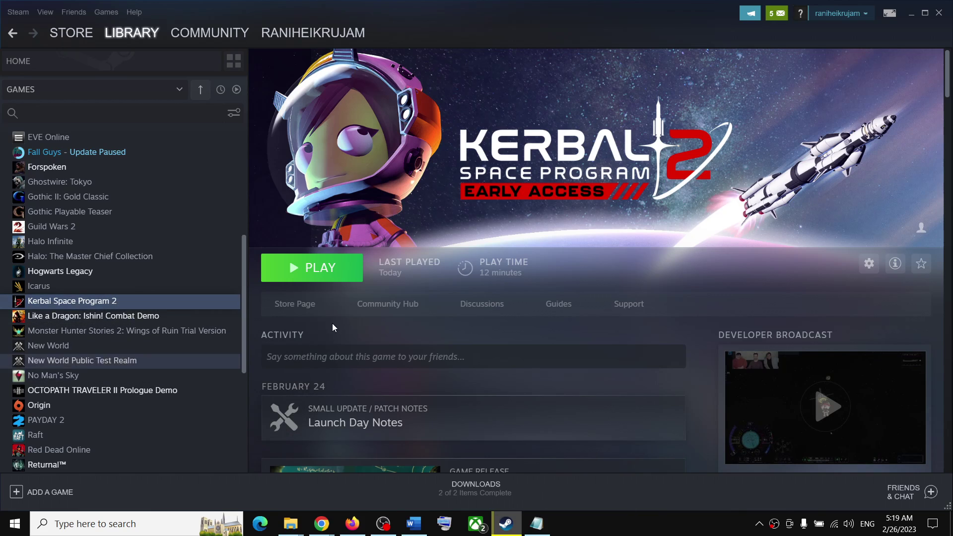
left_click(343, 192)
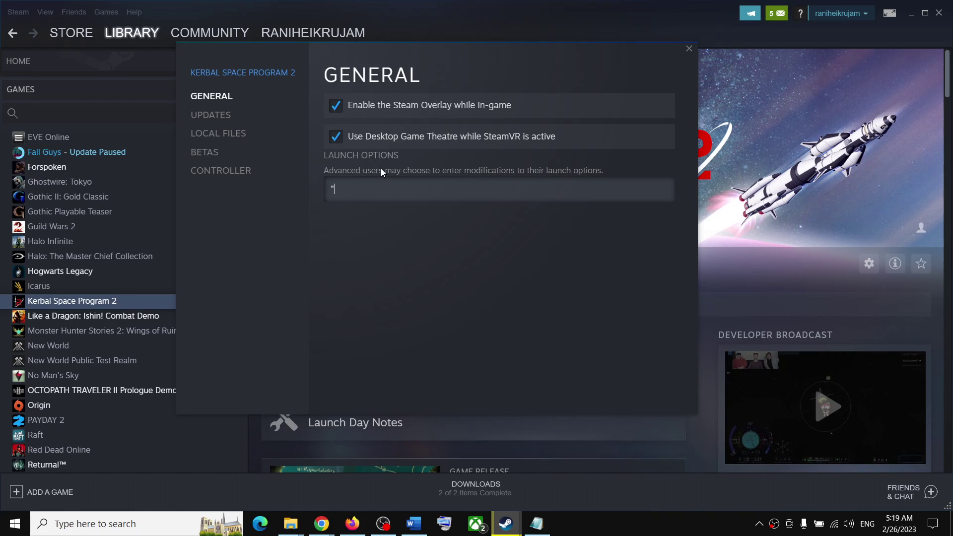
left_click(345, 191)
key("ctrl+v")
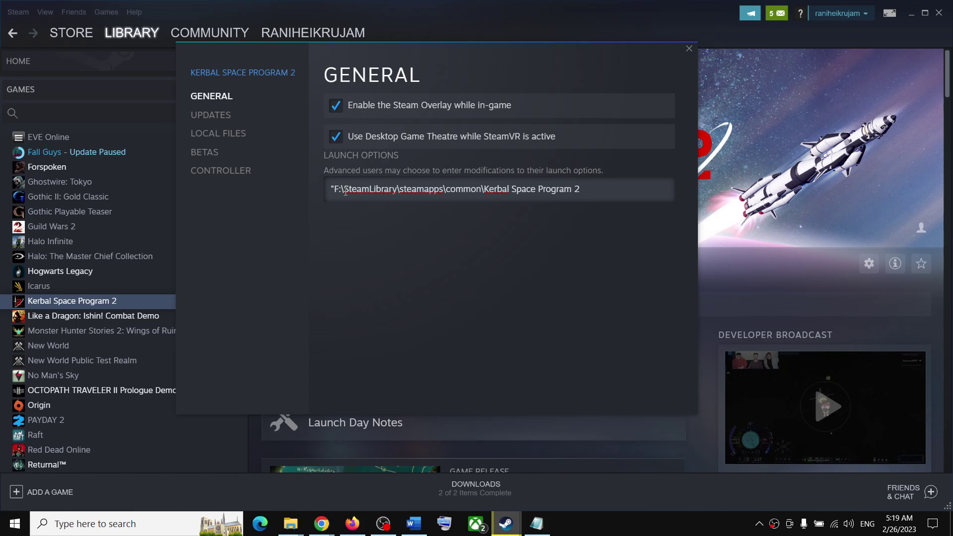
- Copy \KSP2_x64.exe" %command% from the guide, append it after the path, and close properties
left_click(414, 524)
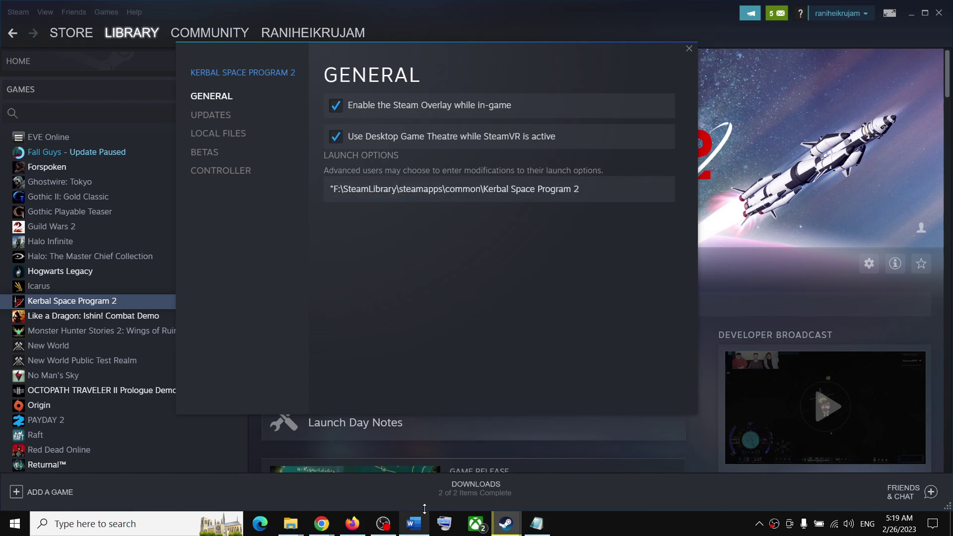
left_click_drag(564, 317, 178, 318)
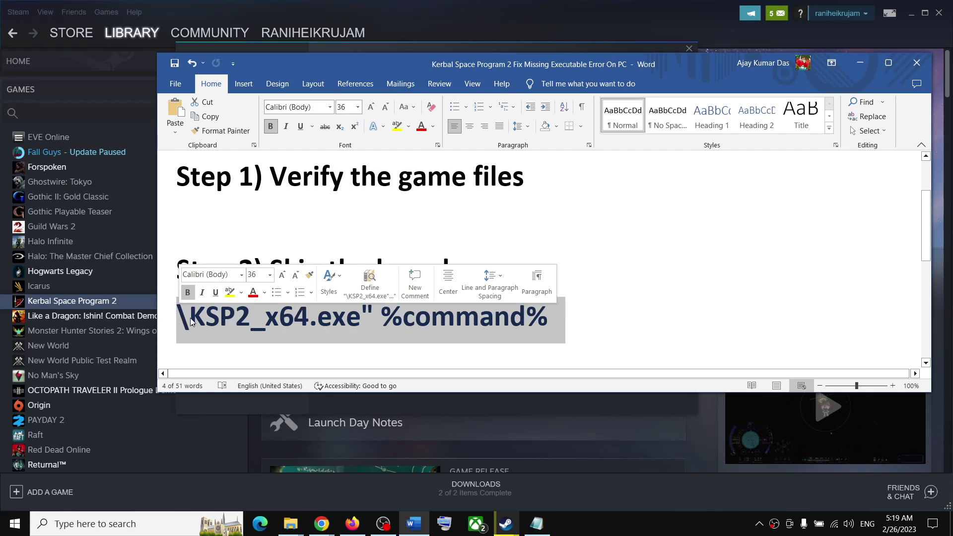
right_click(195, 322)
left_click(237, 169)
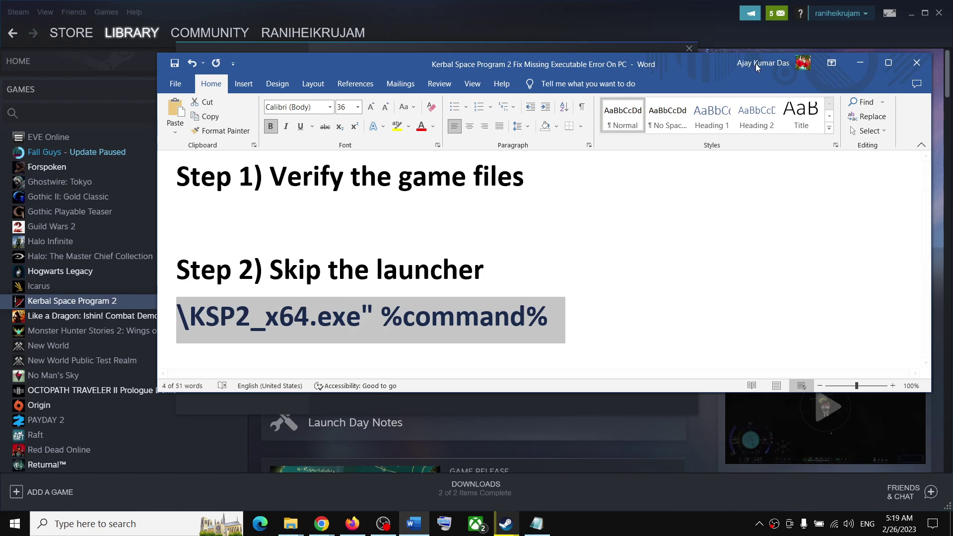
left_click(859, 63)
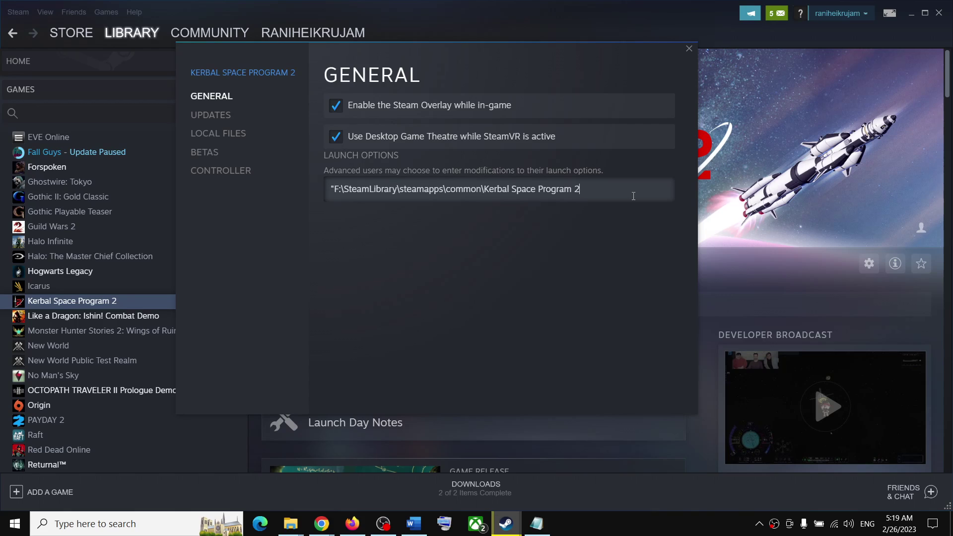
key("ctrl+v")
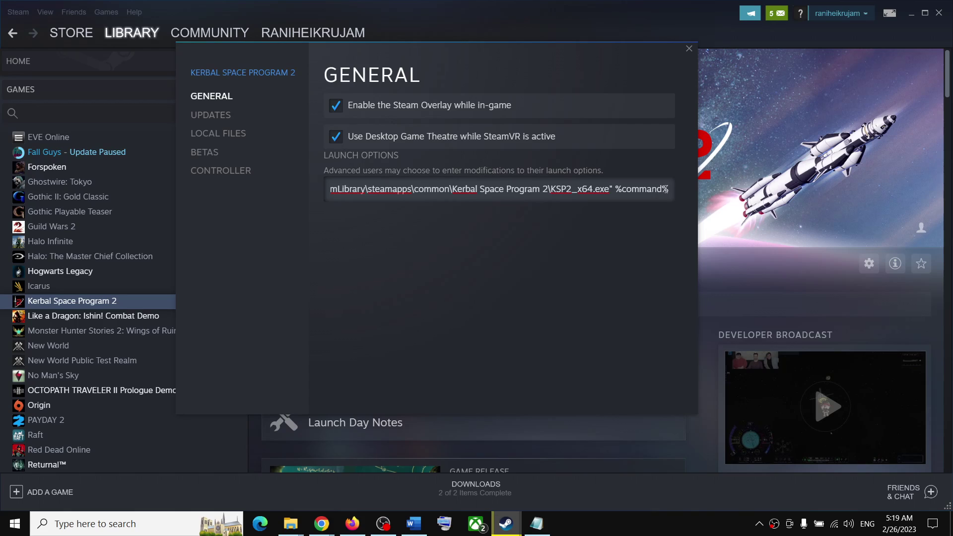
left_click(646, 243)
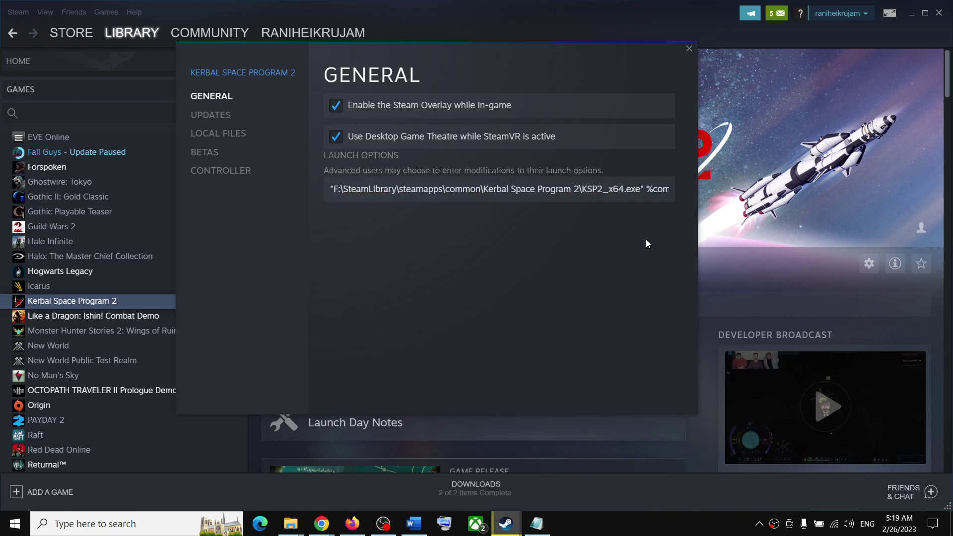
left_click(689, 49)
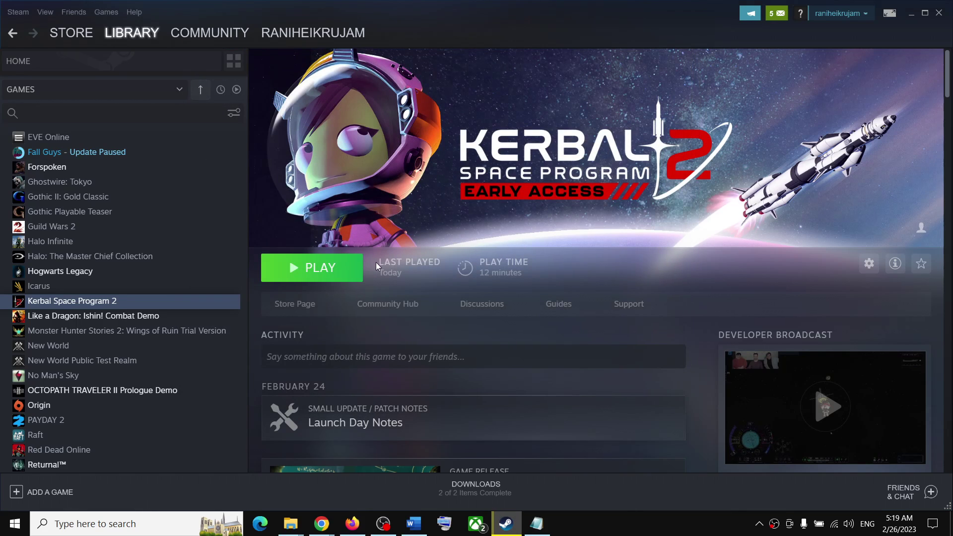
- Launch KSP2 from Steam, close its splash window, and highlight Step 3 in the guide
left_click(314, 274)
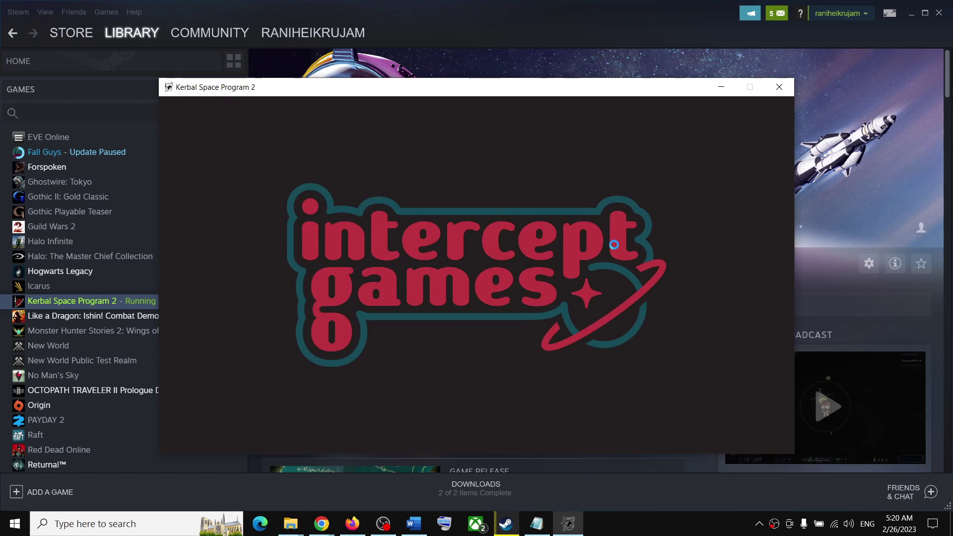
left_click(789, 85)
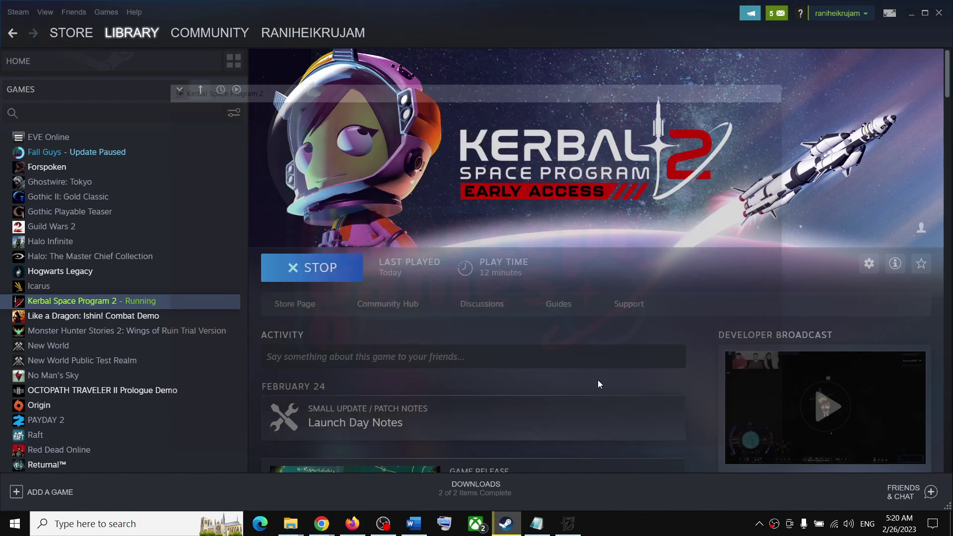
left_click(417, 524)
scroll(355, 302, "down", 2)
scroll(356, 302, "down", 1)
left_click_drag(288, 293, 733, 293)
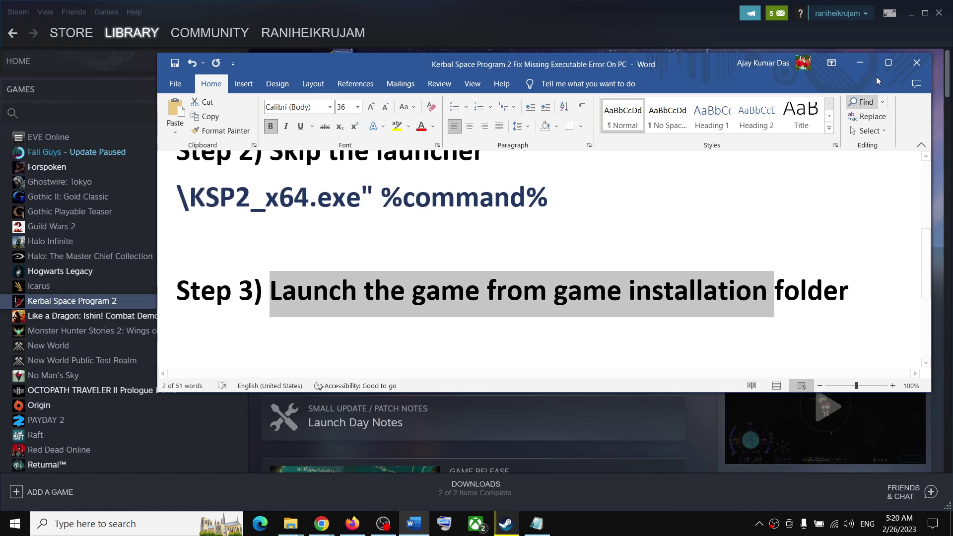
- Minimize Word, open Kerbal Space Program 2's folder via Browse local files, and maximize Explorer
left_click(860, 63)
left_click(90, 306)
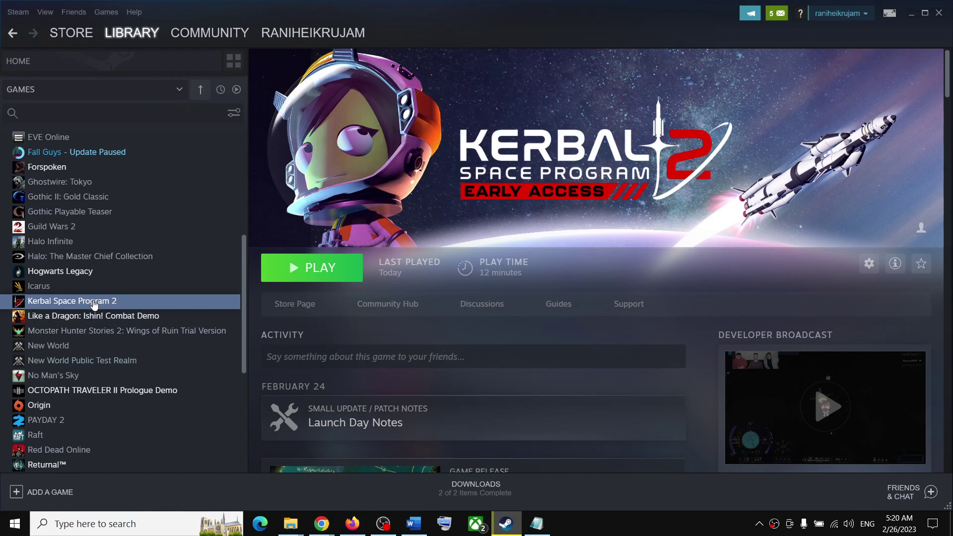
right_click(88, 303)
mouse_move(123, 363)
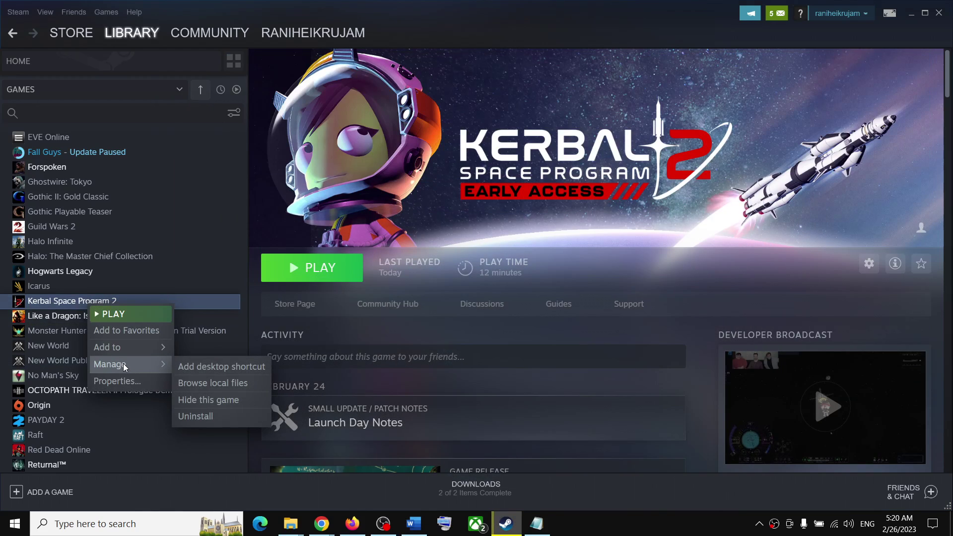
left_click(217, 383)
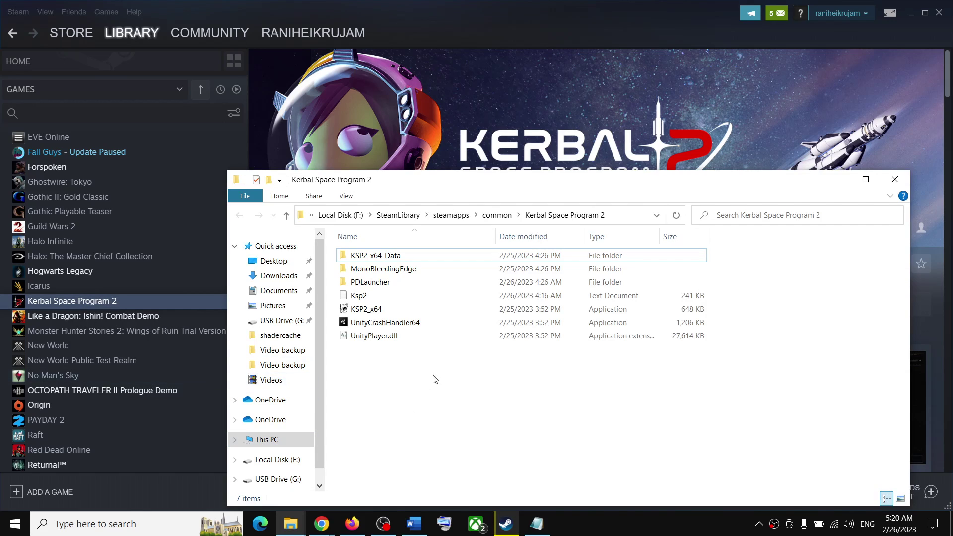
left_click(866, 180)
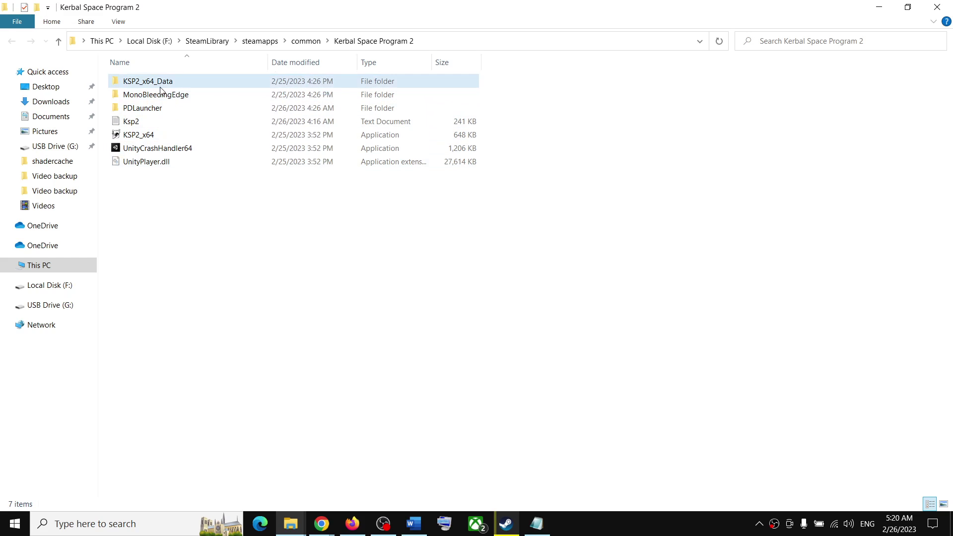
- Look inside KSP2_x64_Data, return to the game folder, and select KSP2_x64
double_click(140, 84)
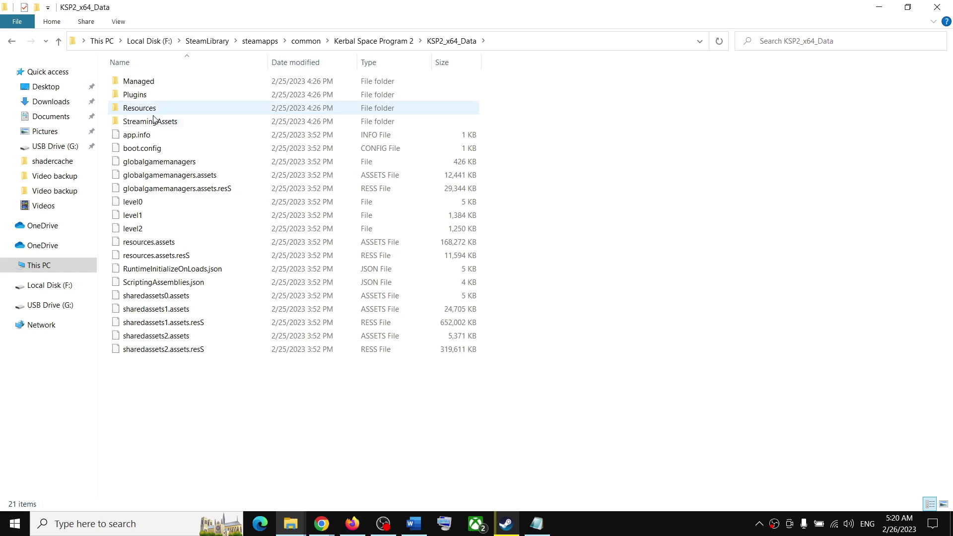
left_click(58, 41)
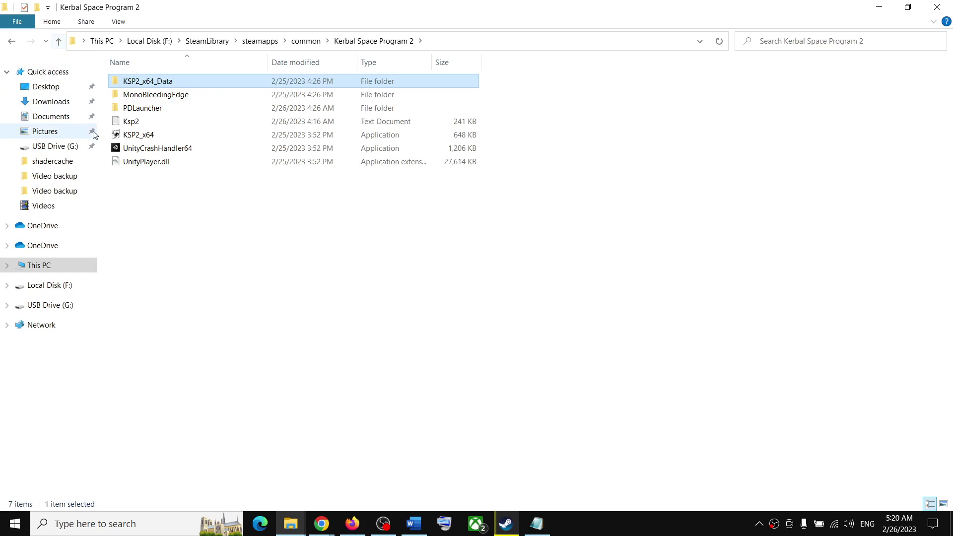
left_click(135, 139)
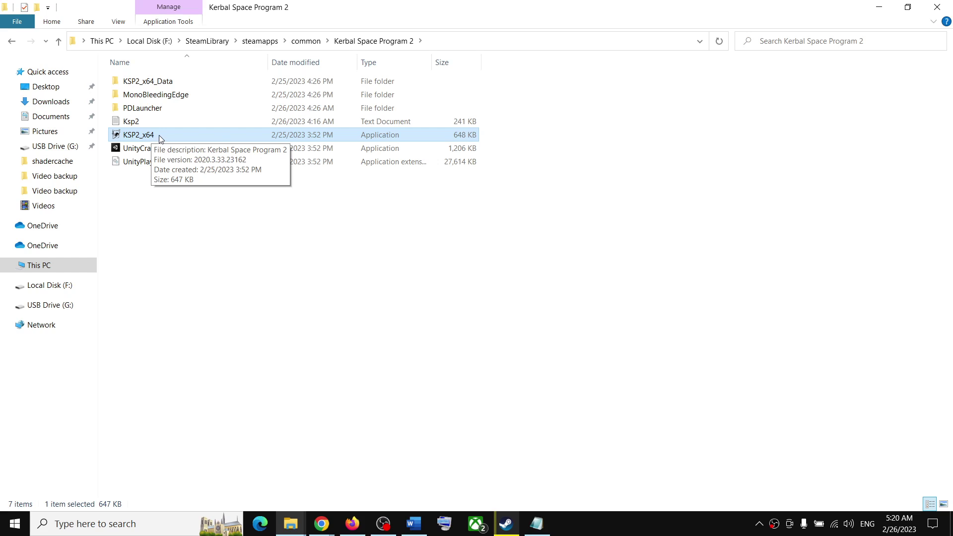
left_click(512, 526)
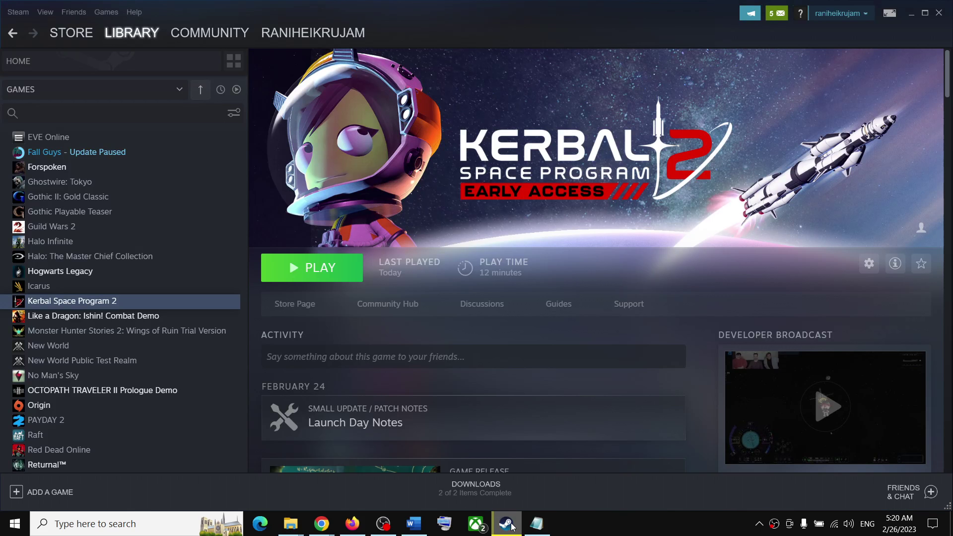
left_click(512, 527)
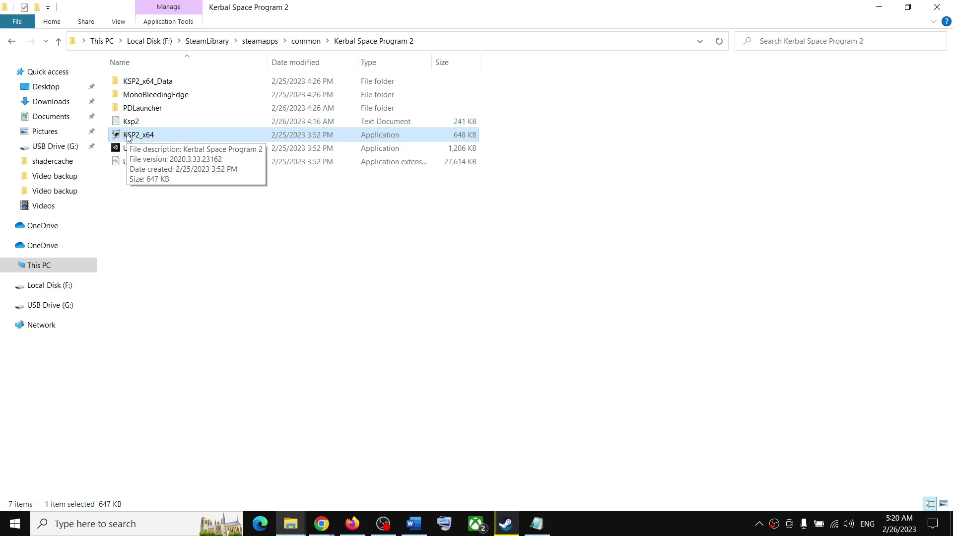
- Launch KSP2_x64 directly from the folder, close its window, and return to the guide
double_click(155, 135)
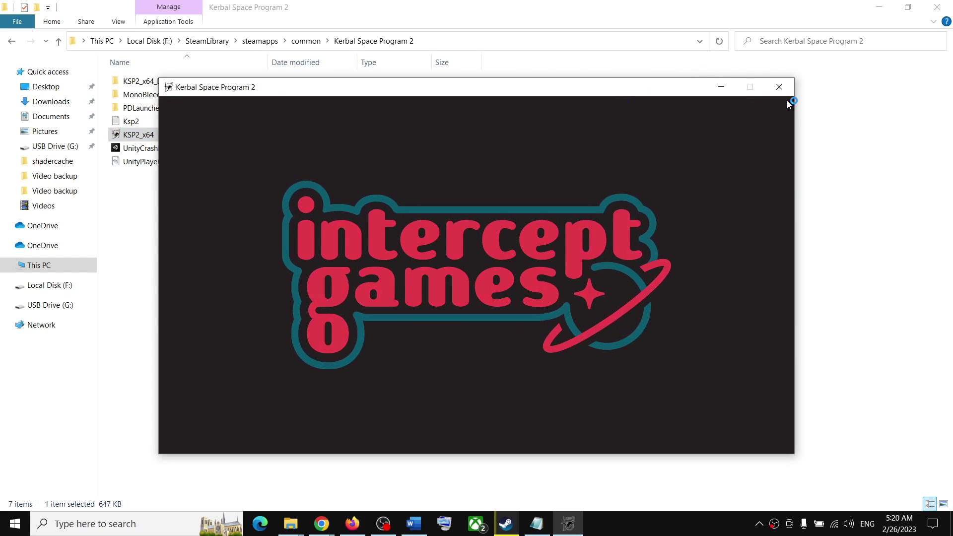
left_click(779, 87)
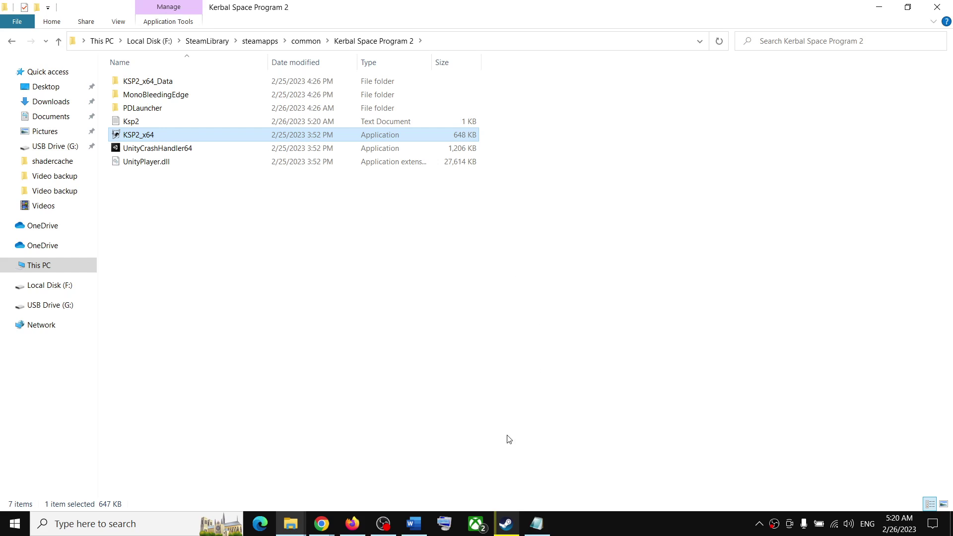
left_click(414, 523)
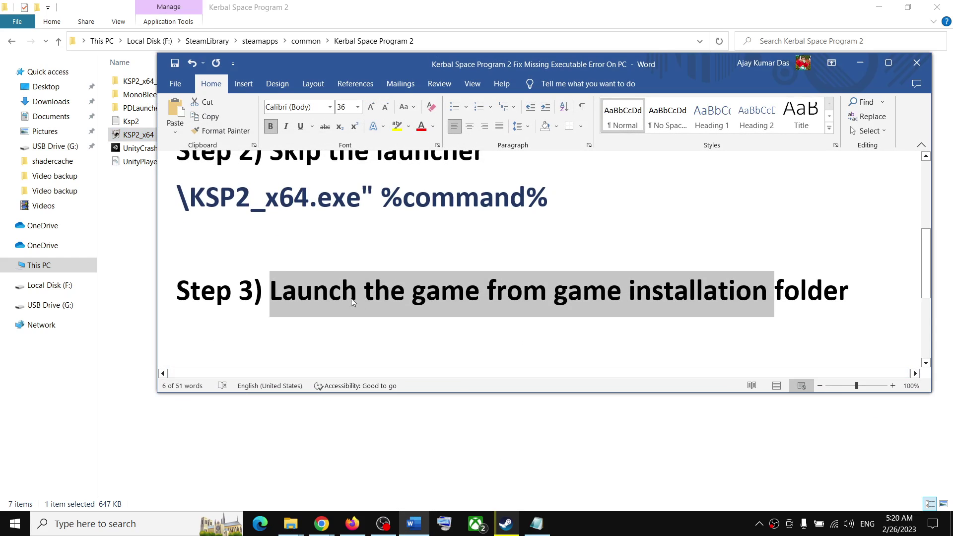
scroll(380, 316, "down", 1)
- Highlight the guide's Step 4, Run as administrator, and minimize Word
scroll(379, 316, "down", 1)
left_click_drag(271, 323, 530, 324)
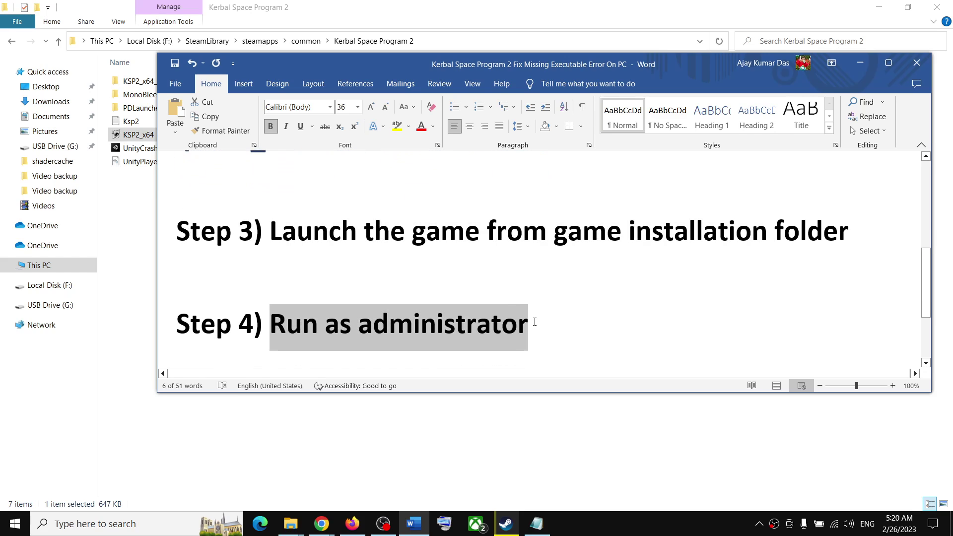
left_click(859, 64)
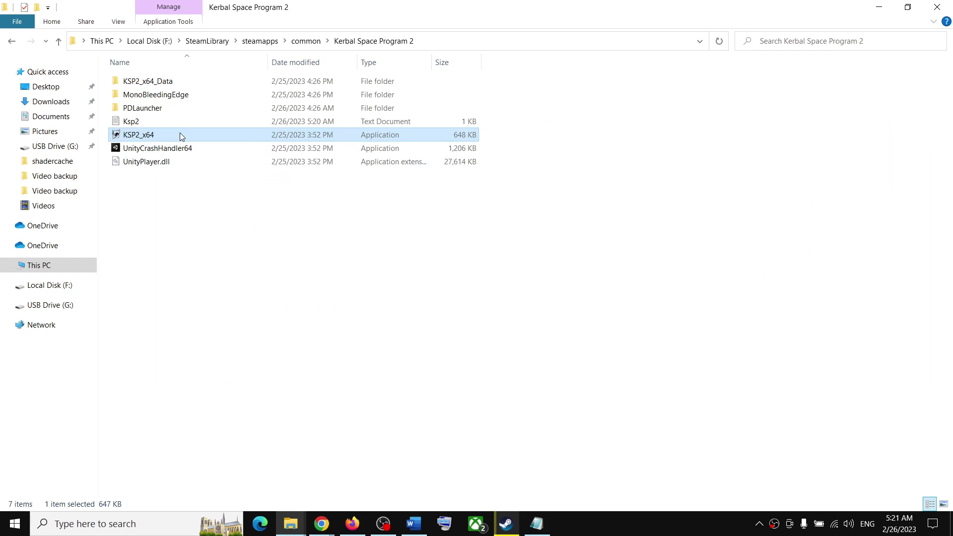
- Check 'Run this program as an administrator' in KSP2_x64's Compatibility properties and confirm with OK
right_click(138, 139)
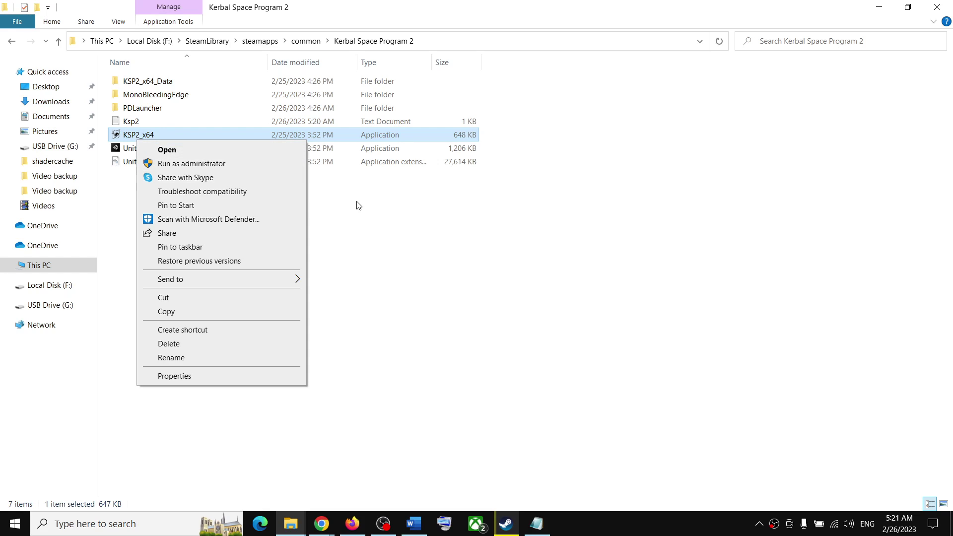
left_click(359, 218)
right_click(142, 134)
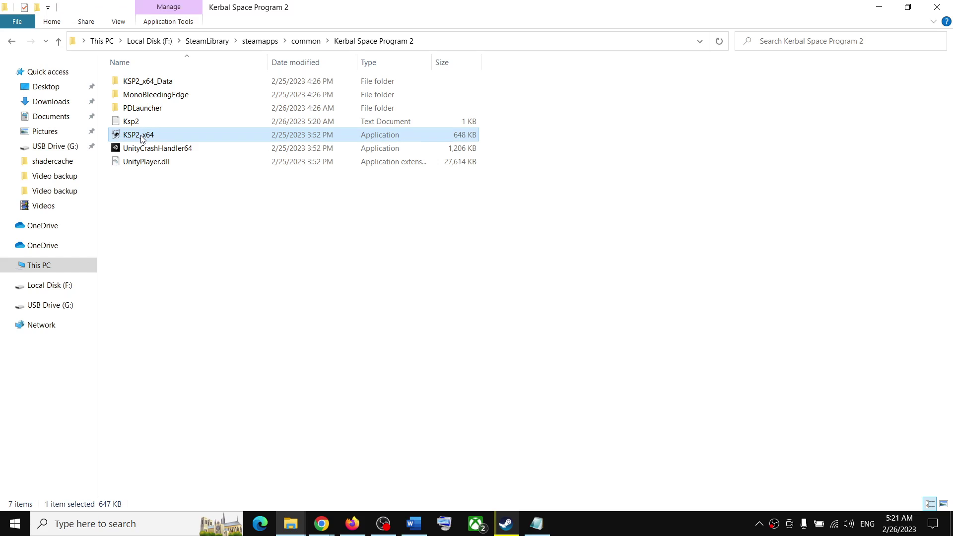
left_click(184, 372)
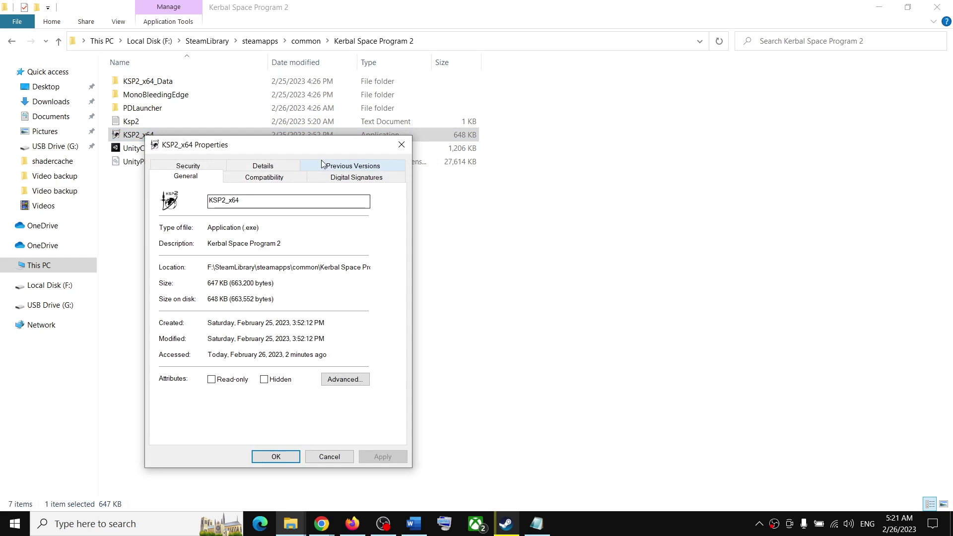
left_click(271, 182)
left_click_drag(373, 82, 377, 50)
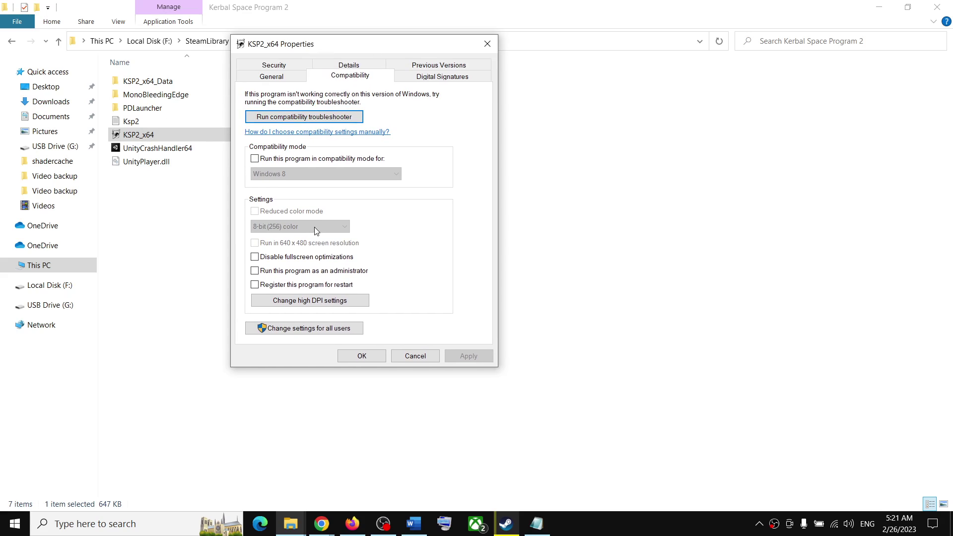
left_click(253, 271)
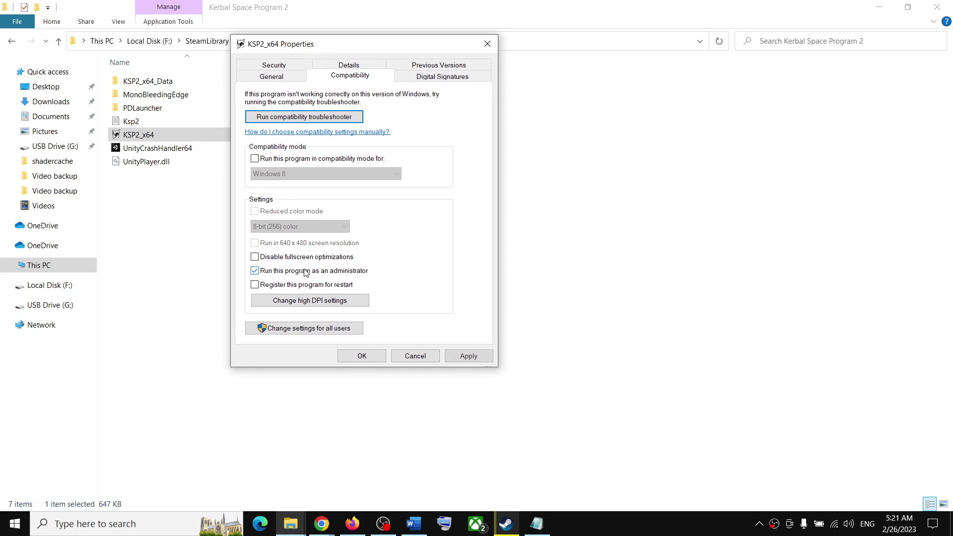
left_click(362, 356)
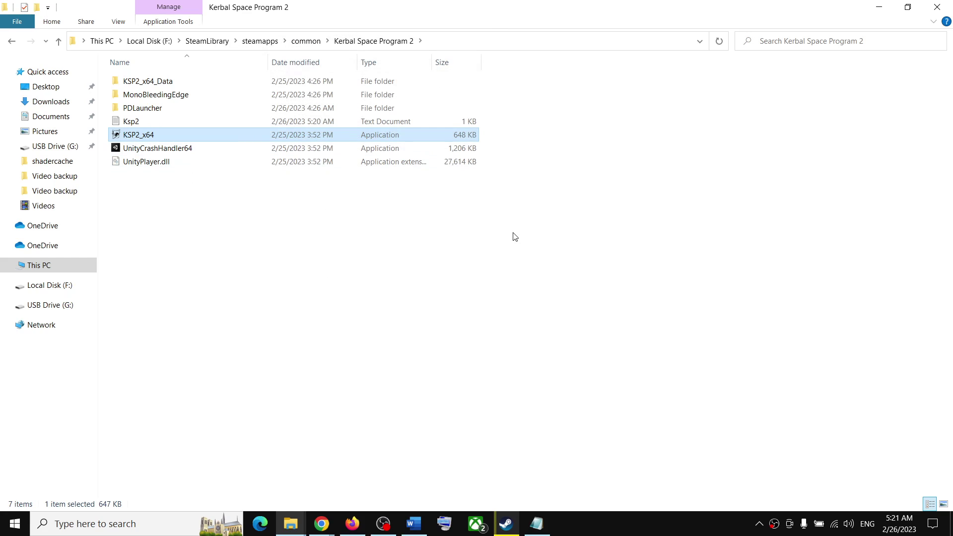
- Highlight the guide's Step 5 and 'Windows Security', then open Windows Settings with Win+I
left_click(414, 523)
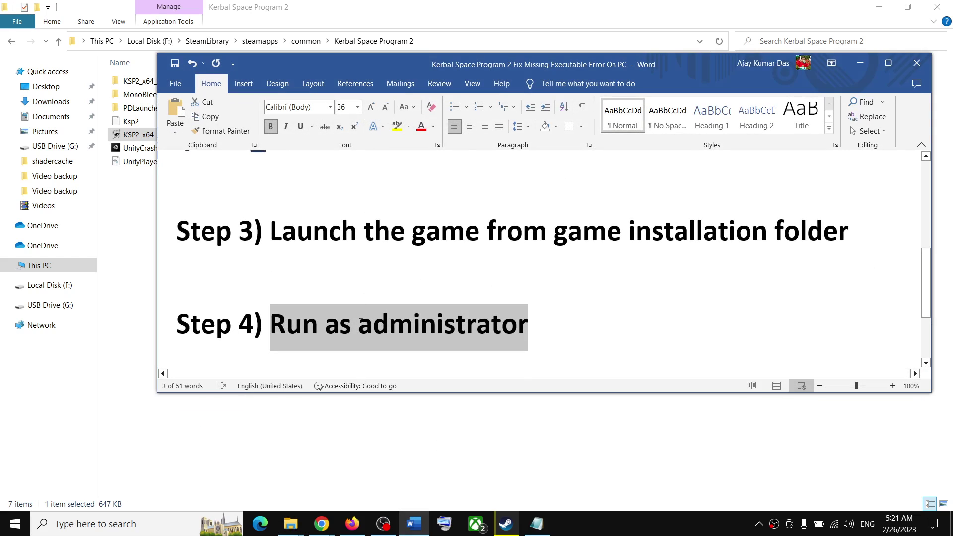
scroll(361, 323, "down", 2)
scroll(361, 323, "down", 1)
left_click_drag(272, 293, 726, 301)
left_click_drag(282, 340, 272, 301)
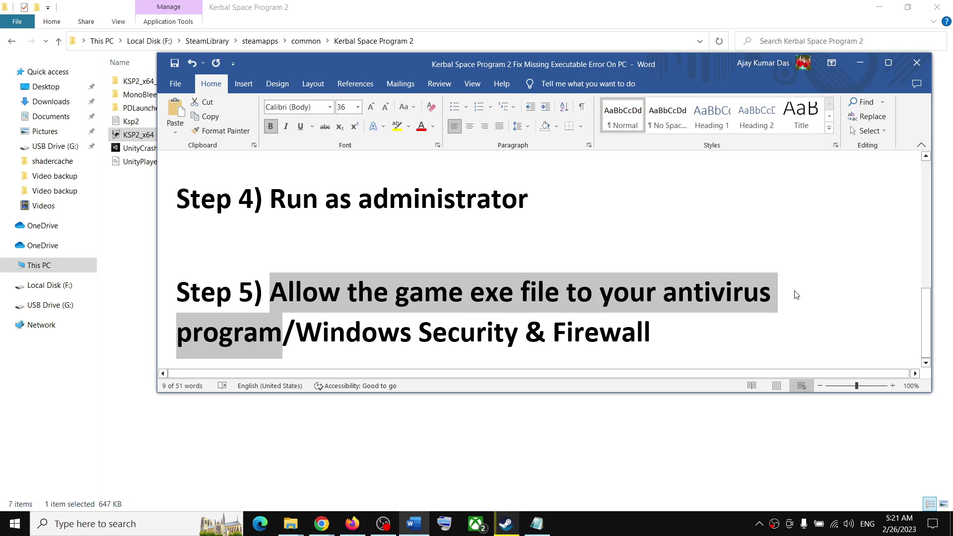
left_click_drag(296, 334, 476, 342)
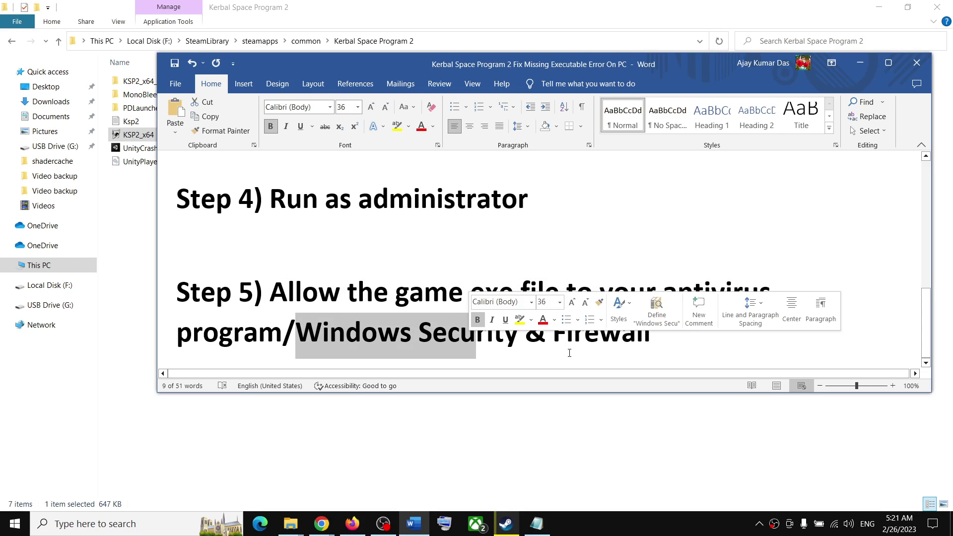
key("super+i")
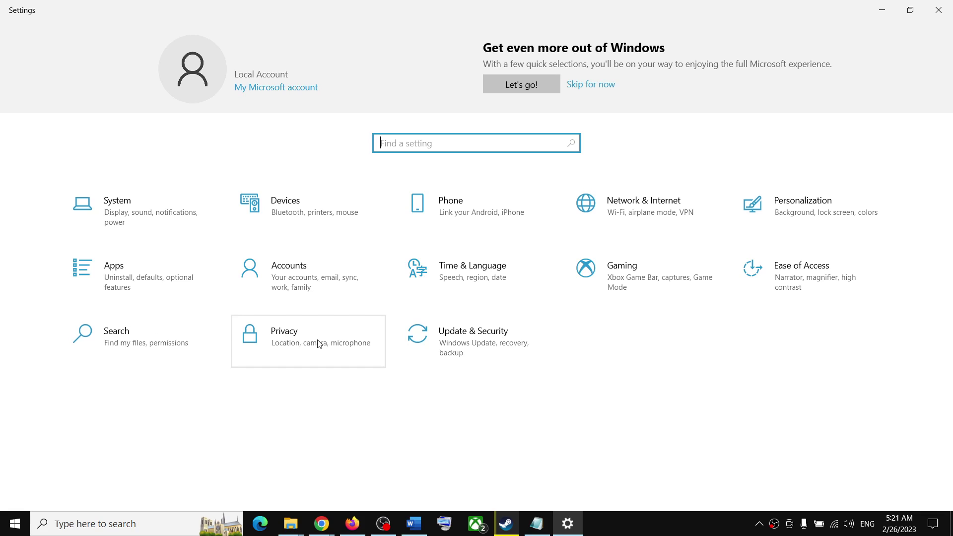
- Go through Update & Security to Ransomware protection's Controlled folder access allowed apps list
left_click(494, 356)
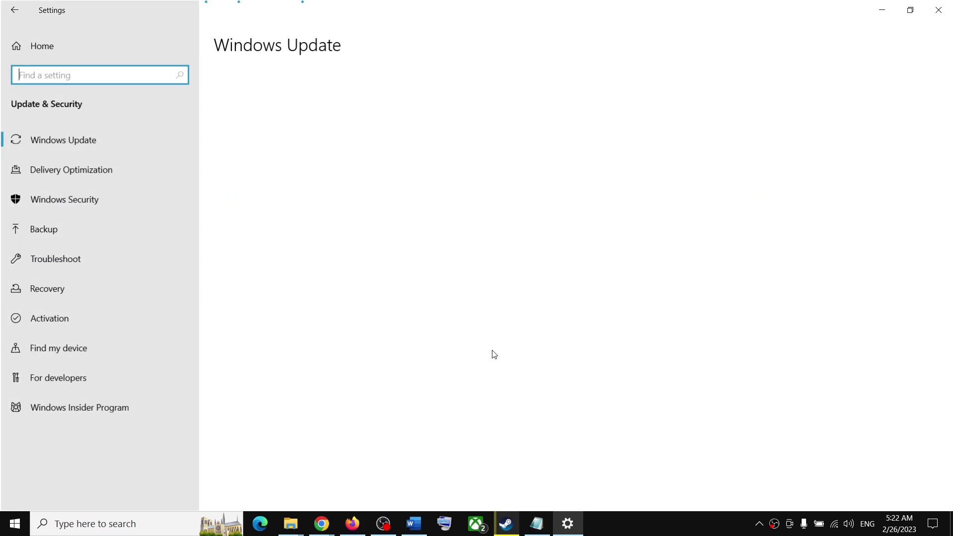
left_click(52, 203)
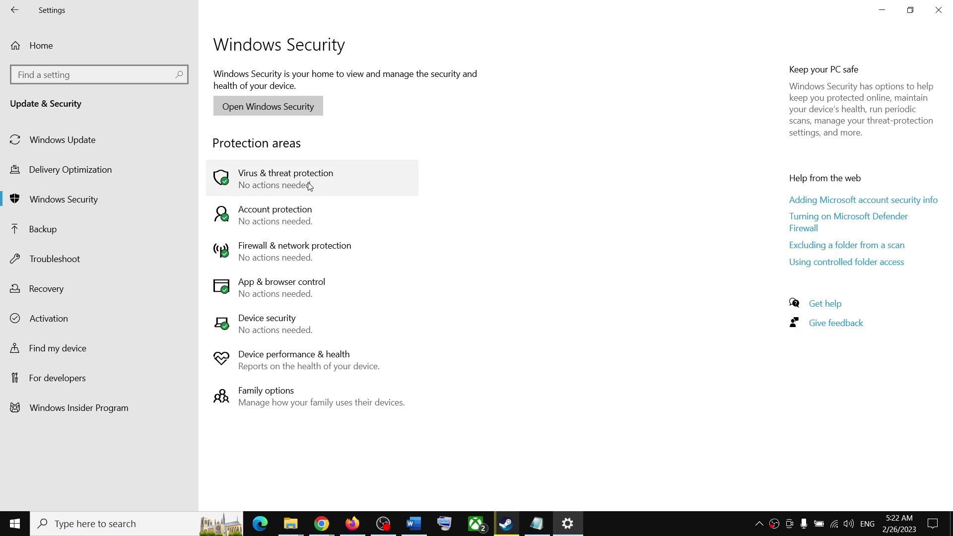
left_click(309, 184)
scroll(318, 298, "down", 2)
left_click(296, 475)
left_click(295, 477)
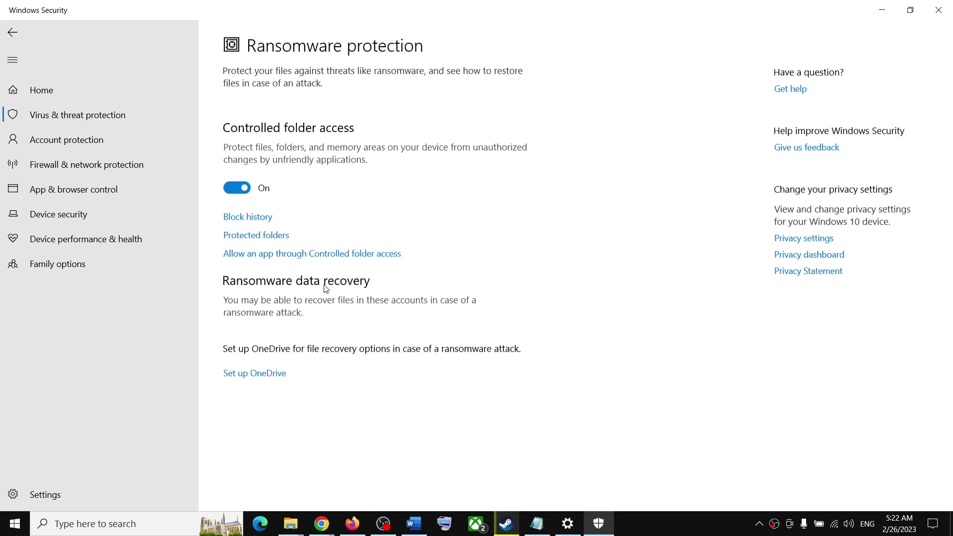
left_click(311, 255)
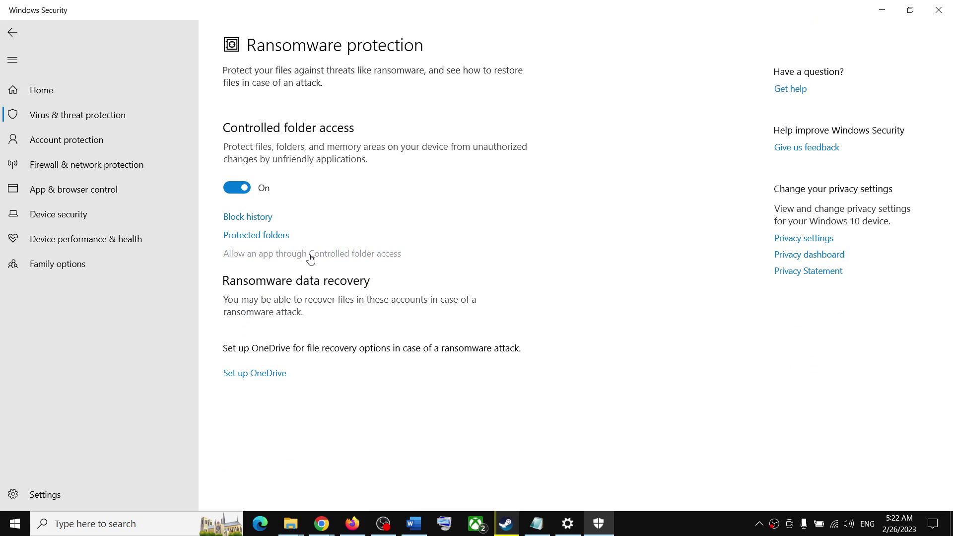
scroll(427, 348, "down", 2)
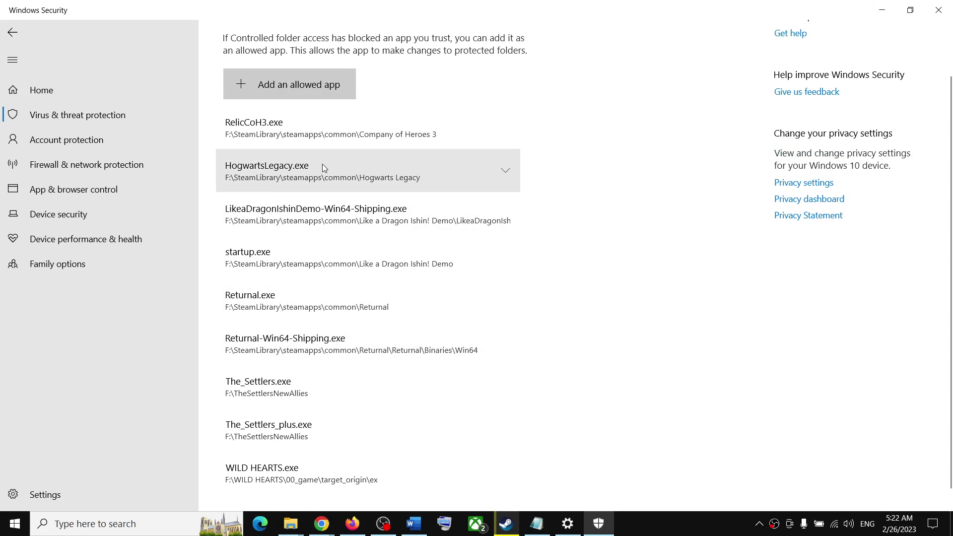
- Choose Add an allowed app > Browse all apps and browse C:\Program Files (x86)\Steam\steamapps\common
left_click(278, 91)
left_click(274, 137)
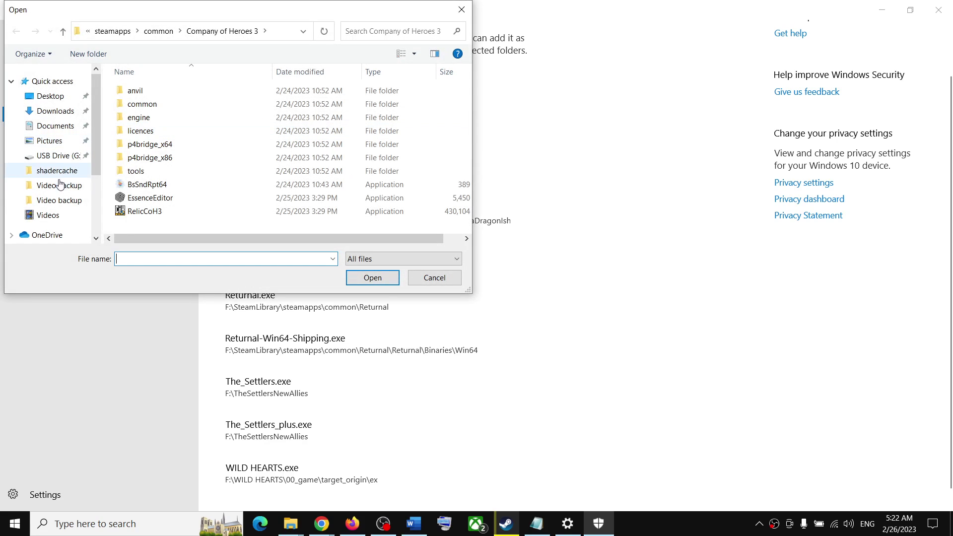
scroll(53, 209, "down", 1)
left_click(45, 238)
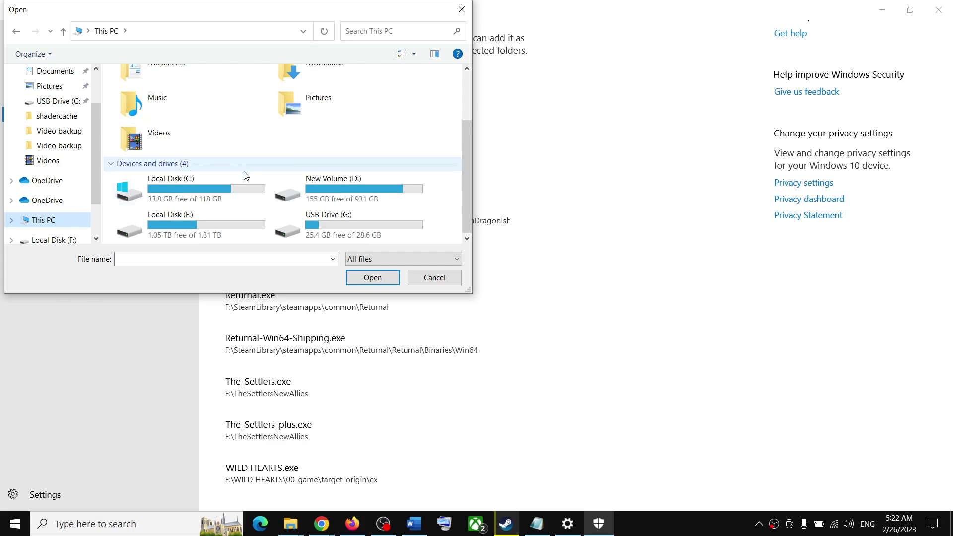
double_click(180, 201)
scroll(181, 188, "down", 5)
left_click(162, 132)
double_click(162, 133)
scroll(164, 164, "down", 3)
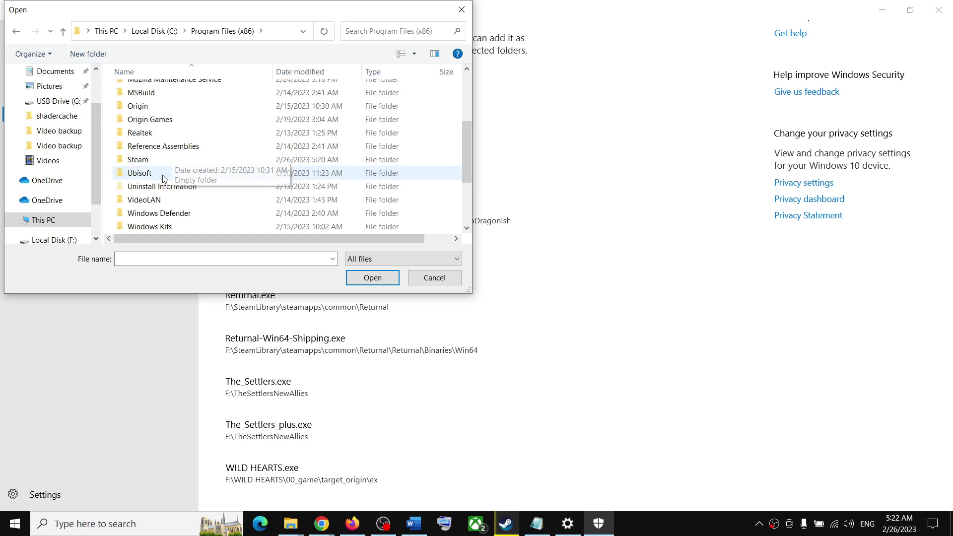
double_click(148, 160)
scroll(164, 140, "down", 3)
double_click(154, 187)
double_click(144, 90)
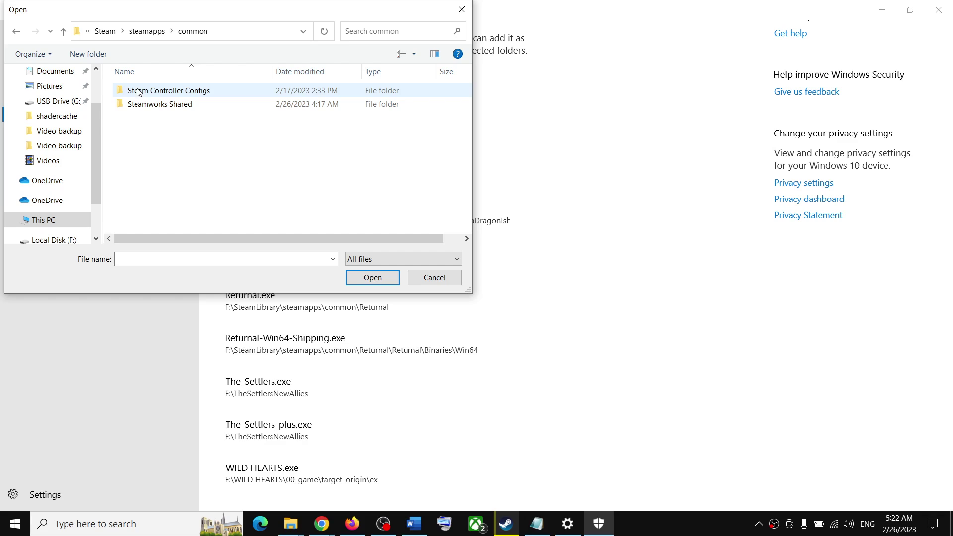
scroll(59, 175, "down", 1)
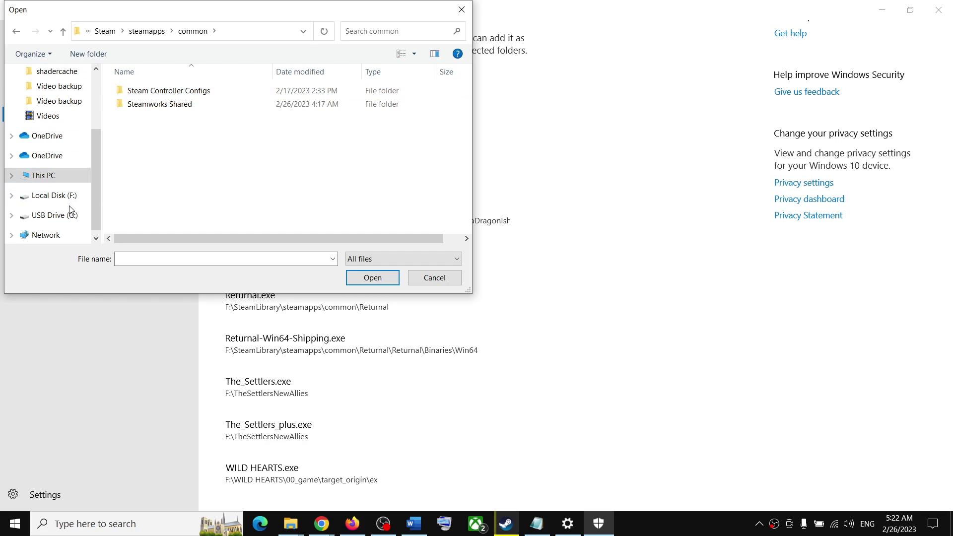
- Navigate to F:\SteamLibrary\steamapps\common\Kerbal Space Program 2 and add KSP2_x64 as an allowed app
left_click(58, 196)
double_click(154, 158)
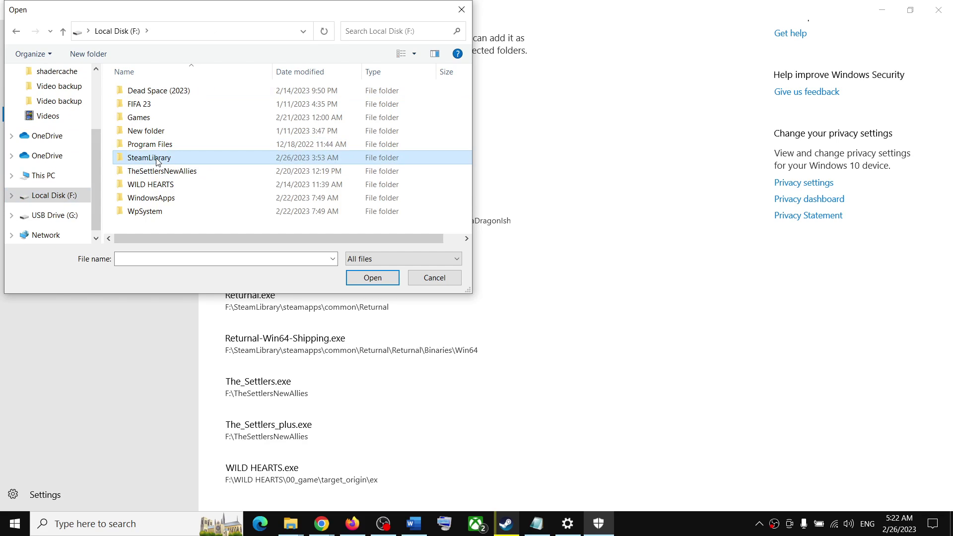
double_click(149, 94)
double_click(145, 94)
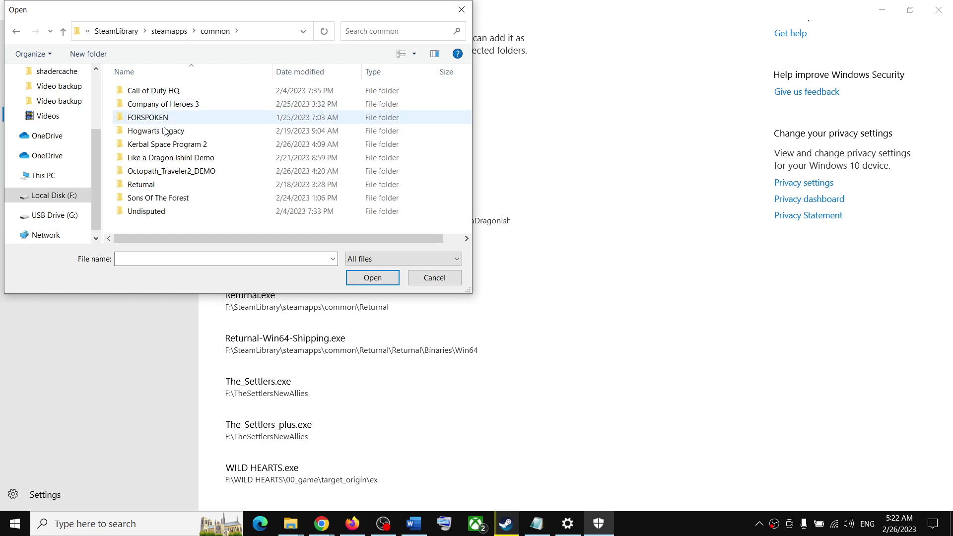
left_click(149, 147)
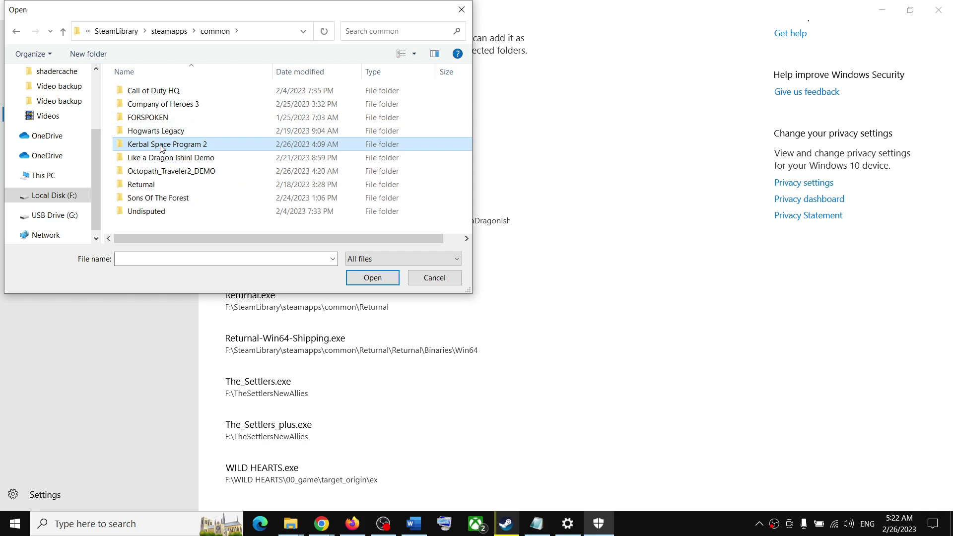
double_click(162, 144)
left_click(143, 131)
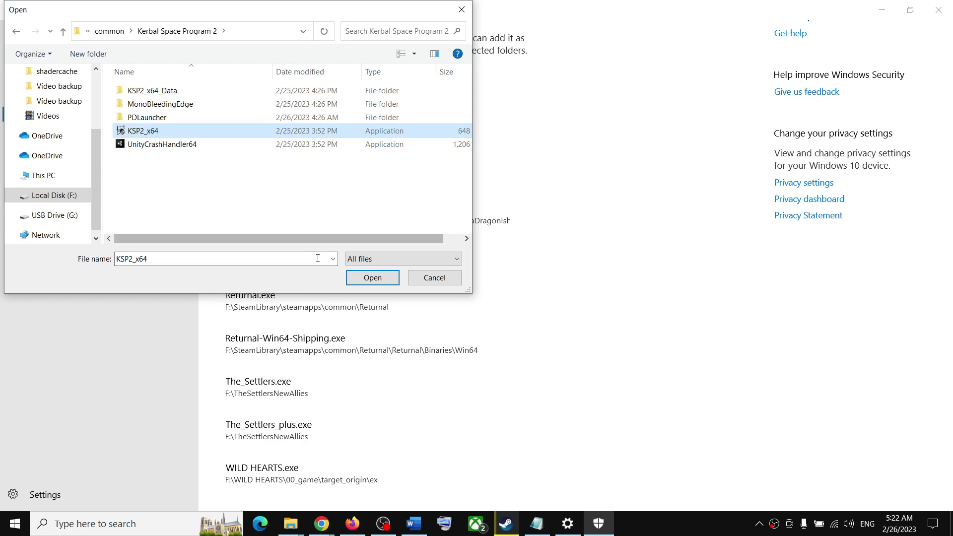
left_click(373, 277)
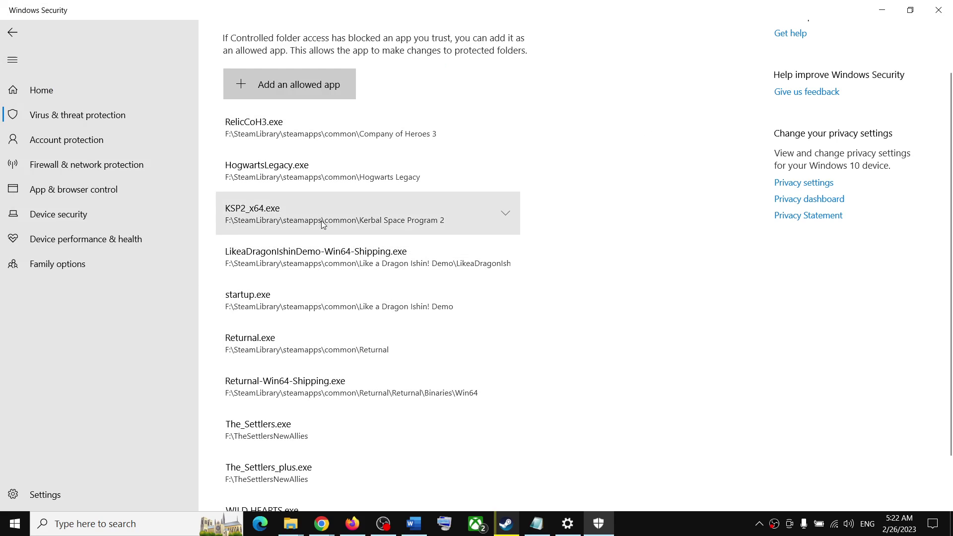
left_click(161, 522)
- Open the Windows Defender Firewall allowed-apps list in Control Panel and unlock it for editing
type("cont")
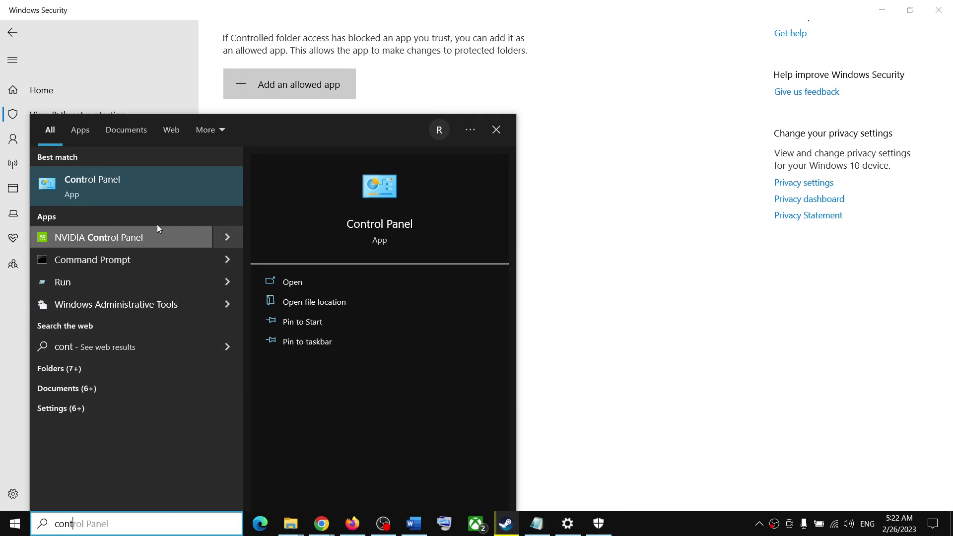
left_click(156, 192)
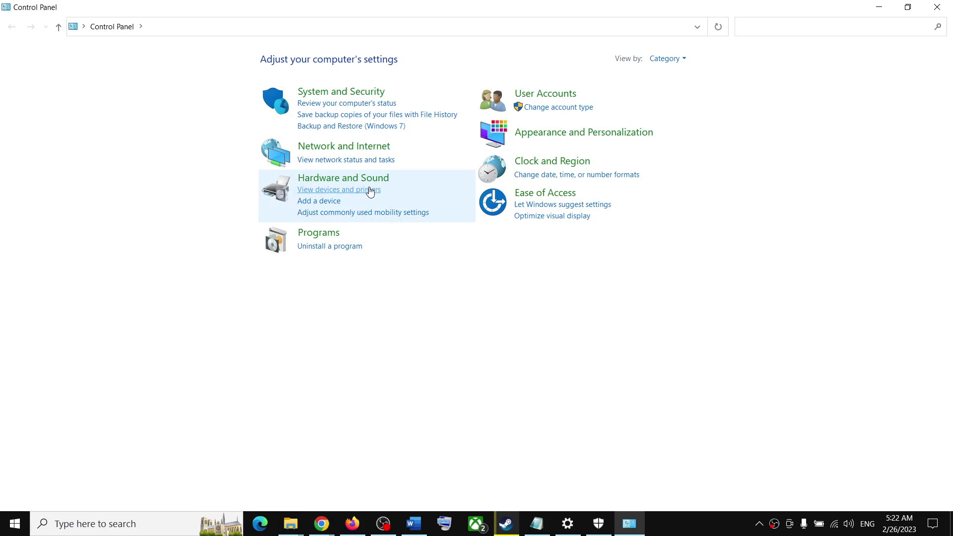
left_click(338, 93)
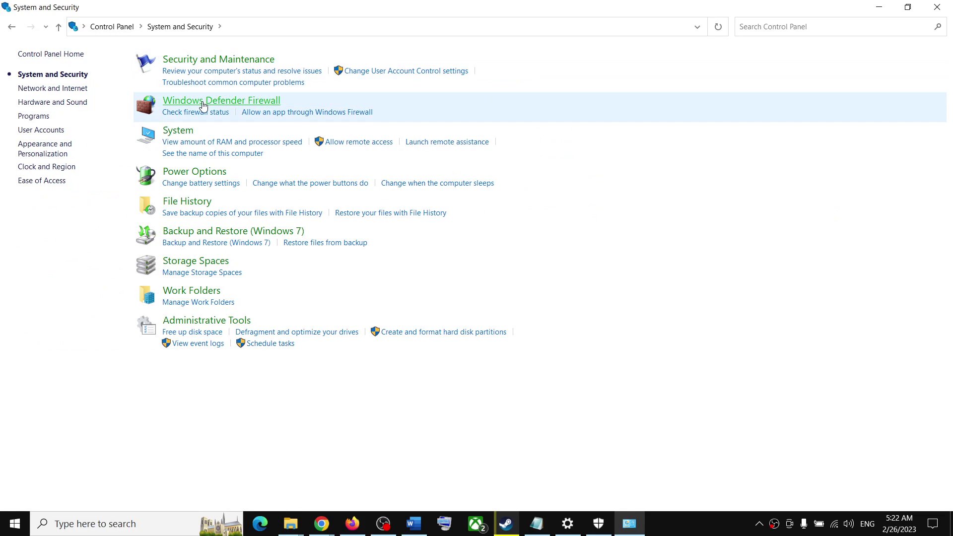
left_click(201, 101)
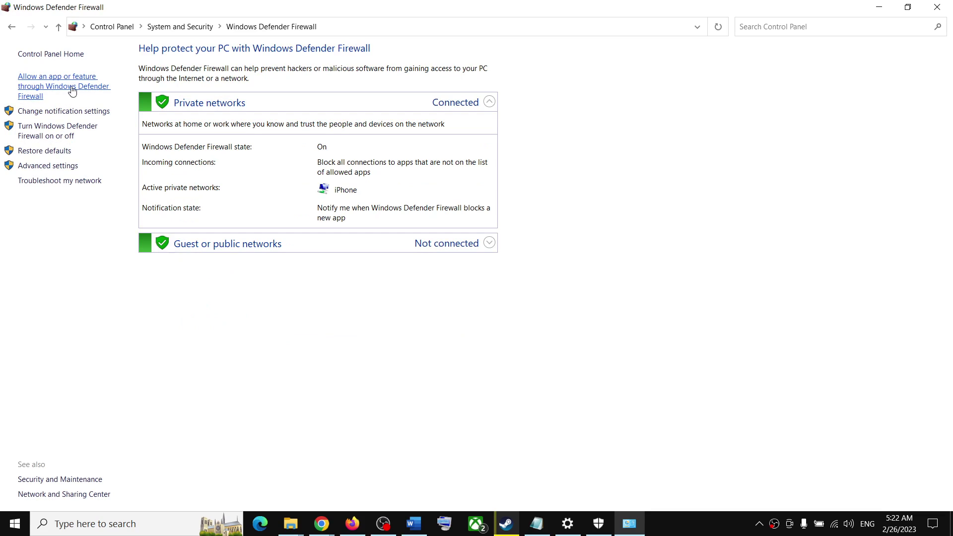
left_click(56, 86)
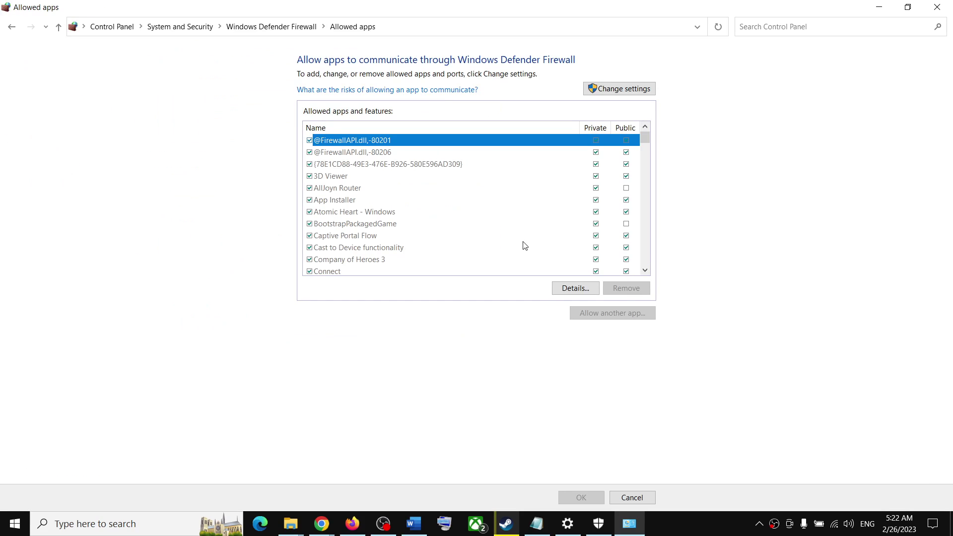
left_click(619, 88)
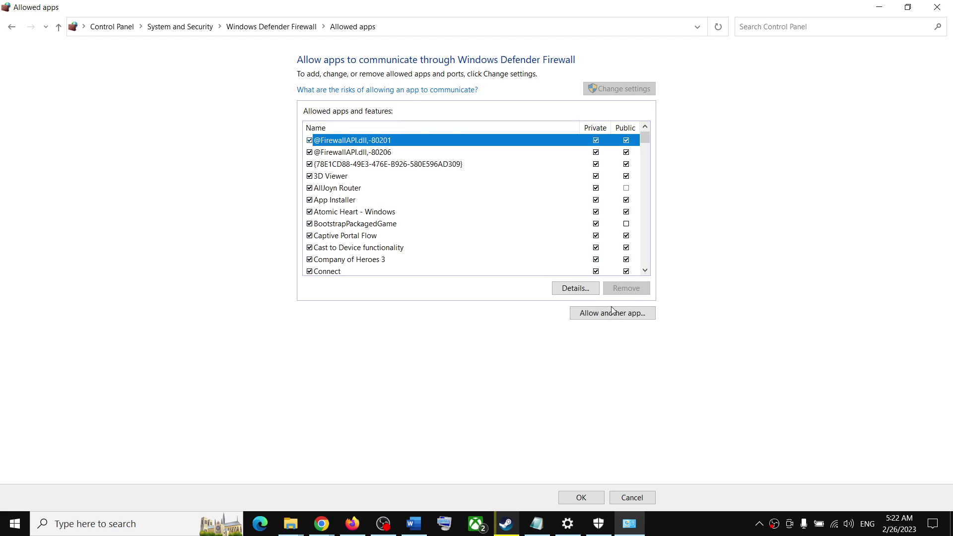
- Try adding KSP2_x64 from F:\SteamLibrary\steamapps\common\Kerbal Space Program 2, and find it already listed
left_click(603, 318)
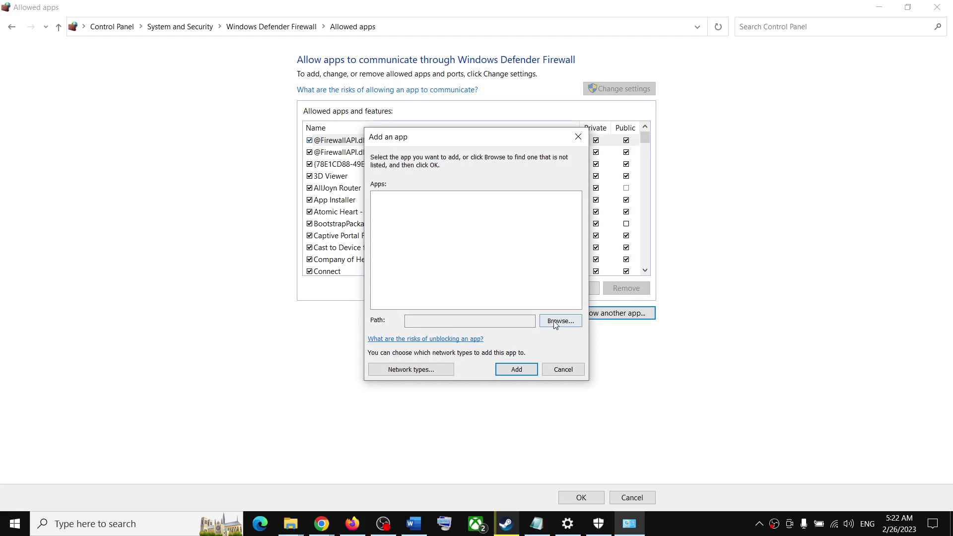
left_click(555, 324)
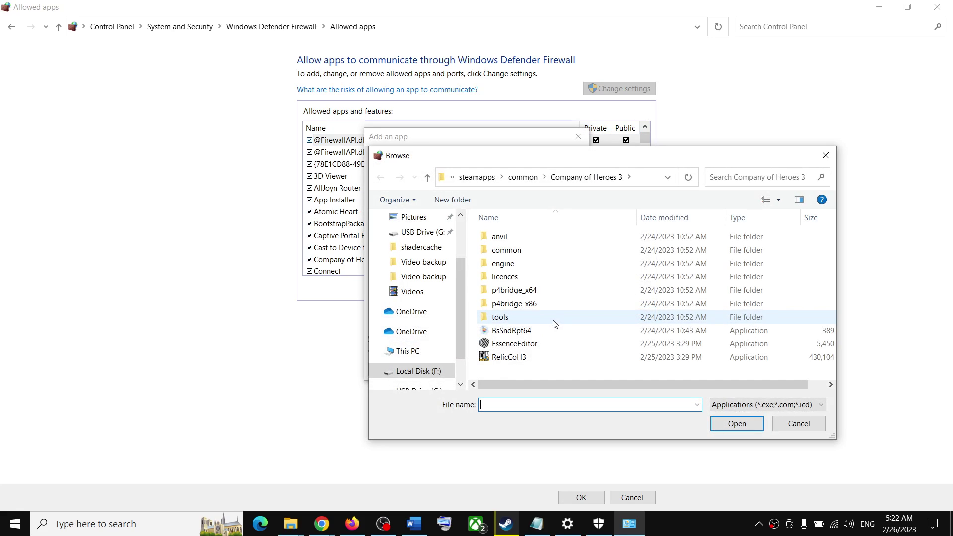
left_click(414, 376)
double_click(513, 303)
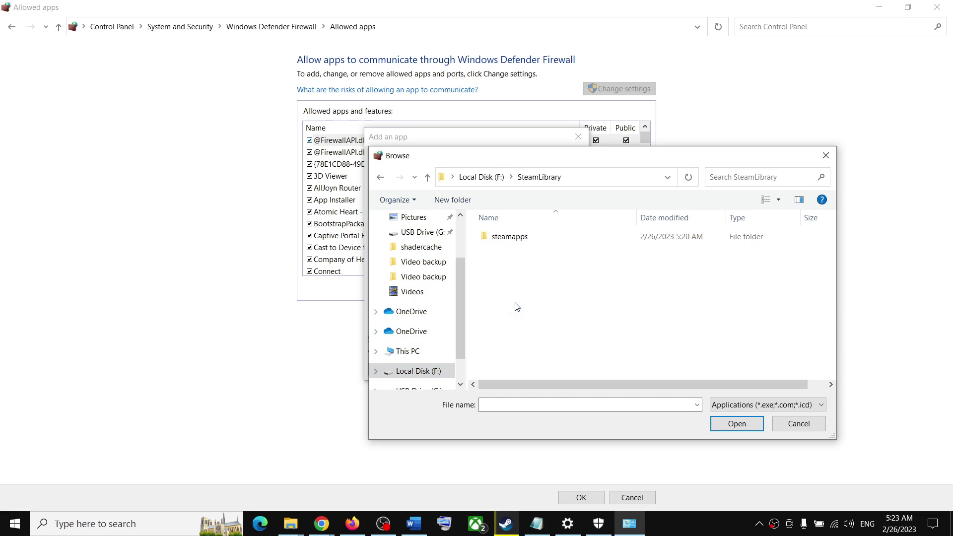
double_click(511, 242)
double_click(512, 243)
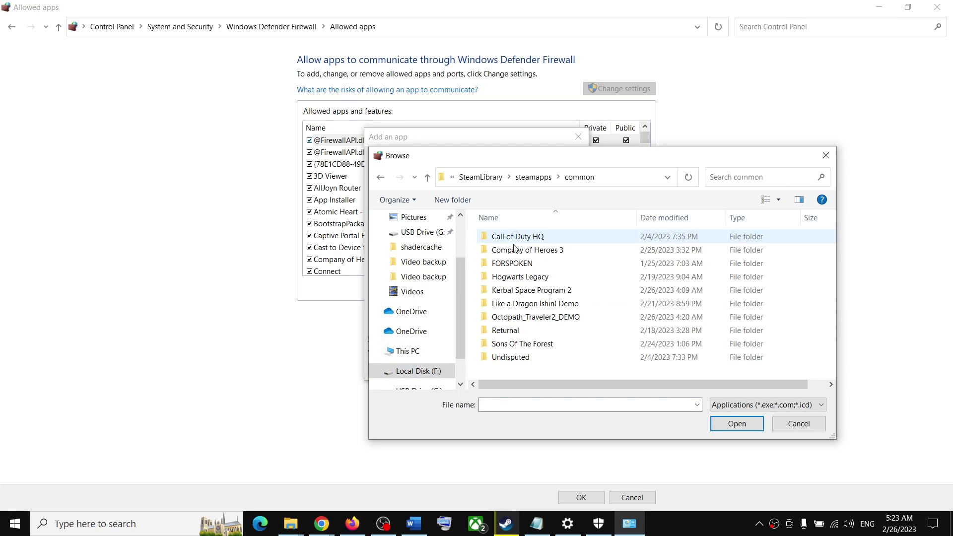
double_click(514, 293)
left_click(522, 280)
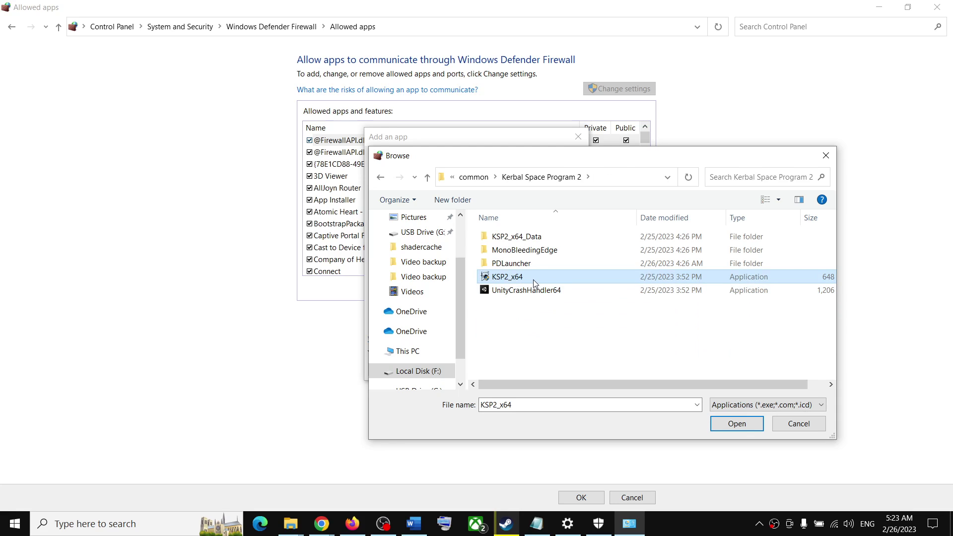
left_click(731, 428)
left_click(505, 370)
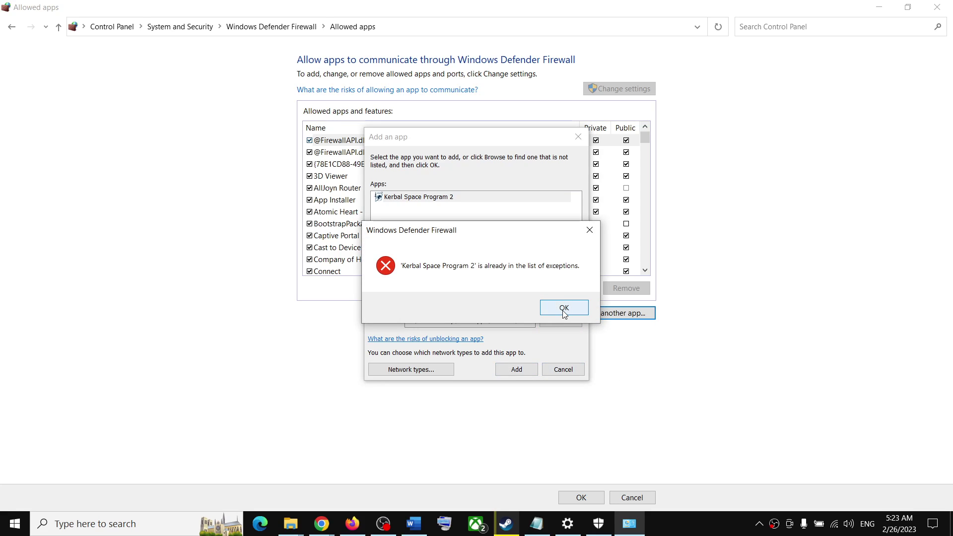
left_click(563, 309)
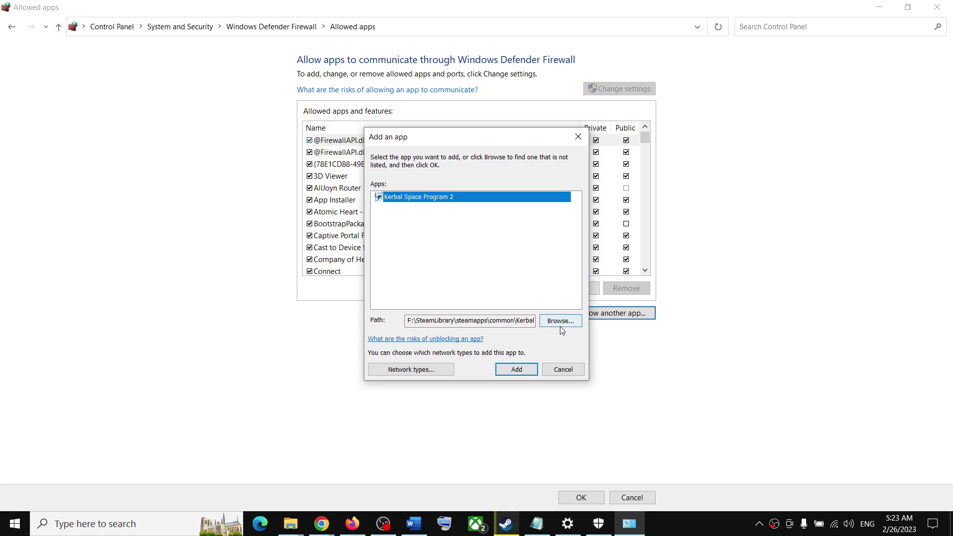
- Add UnityCrashHandler64 from the same folder as a firewall exception and save
left_click(560, 323)
left_click(513, 291)
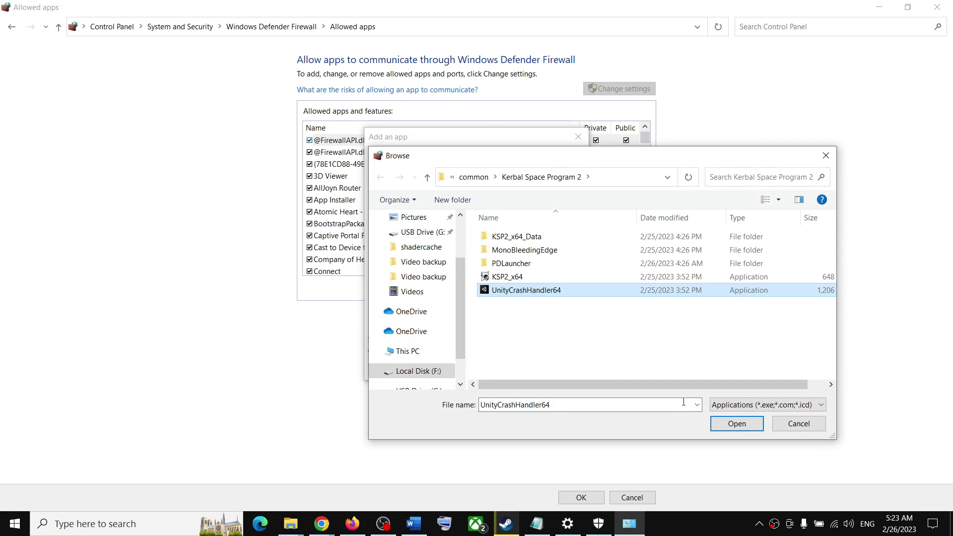
left_click(737, 423)
left_click(515, 373)
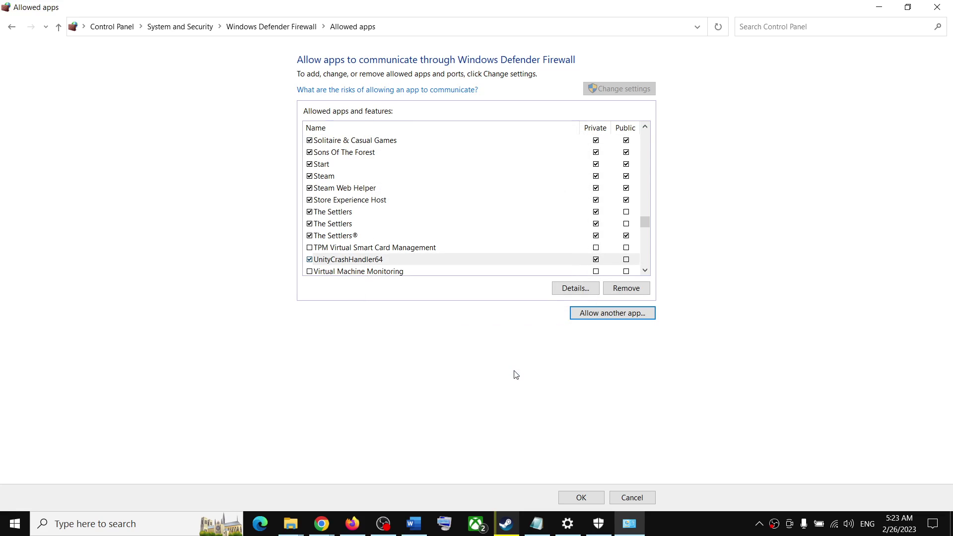
left_click(582, 498)
- Close the Firewall, Windows Security and Settings windows and return to Steam's Kerbal Space Program 2 page
left_click(948, 14)
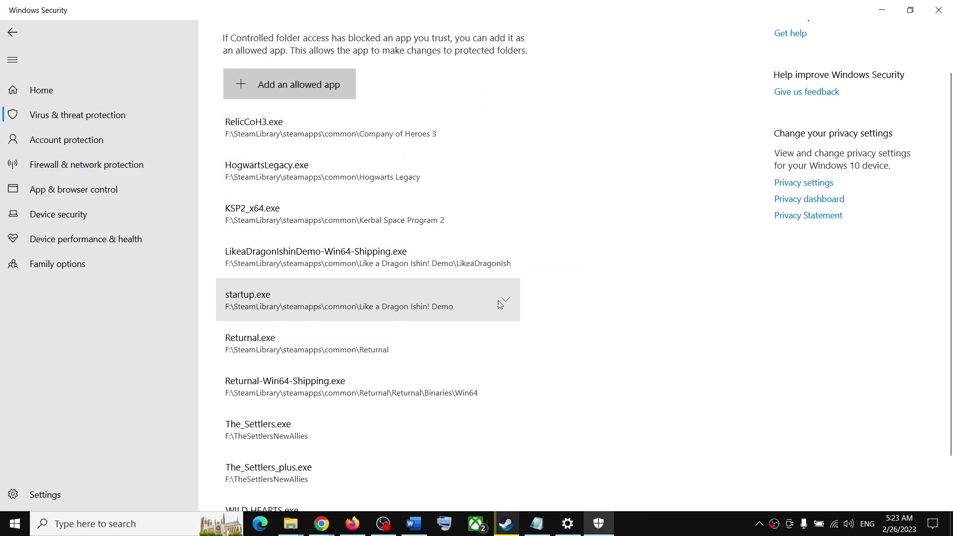
left_click(941, 10)
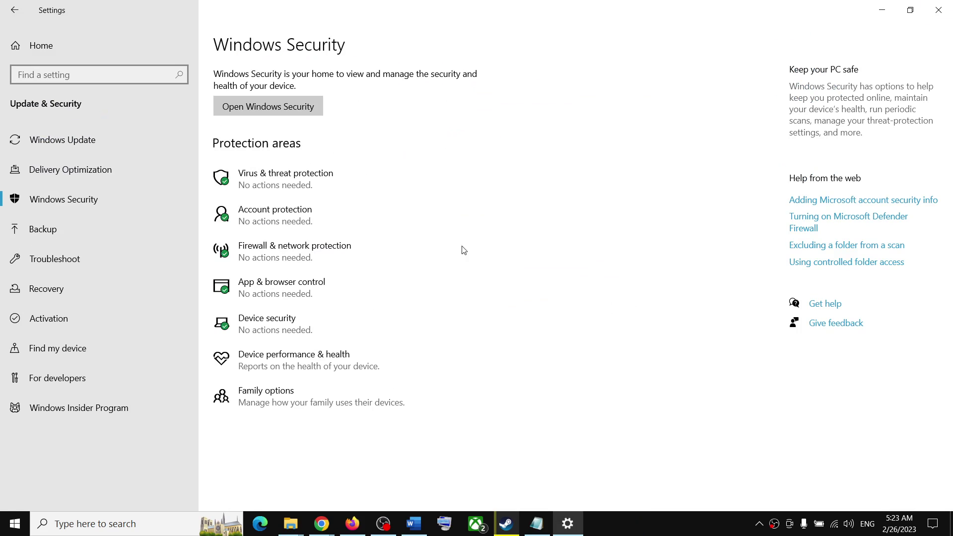
left_click(943, 11)
left_click_drag(269, 283, 653, 338)
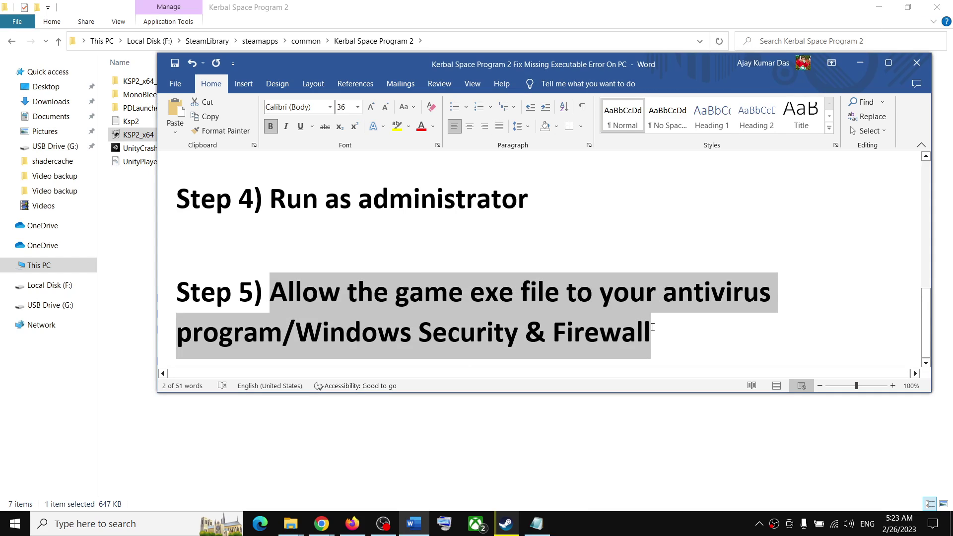
left_click(507, 525)
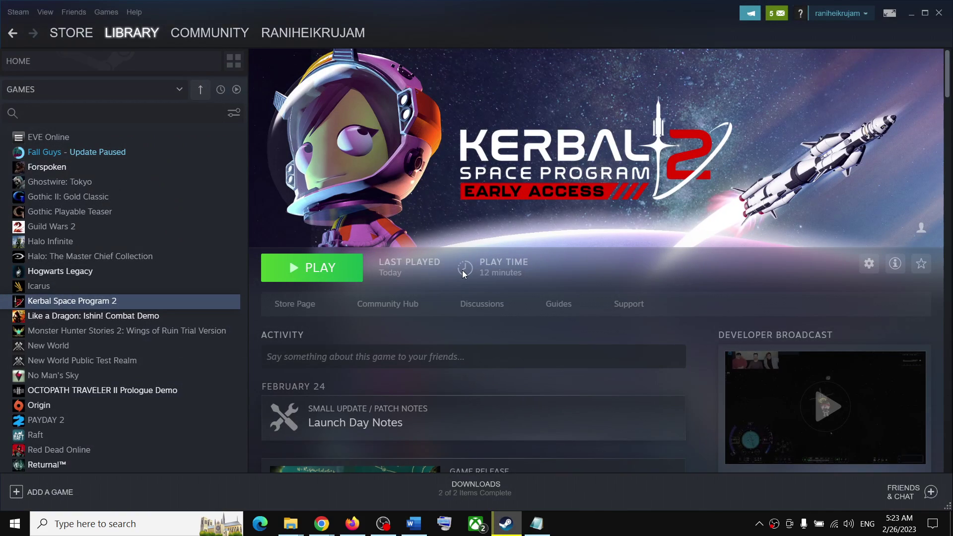